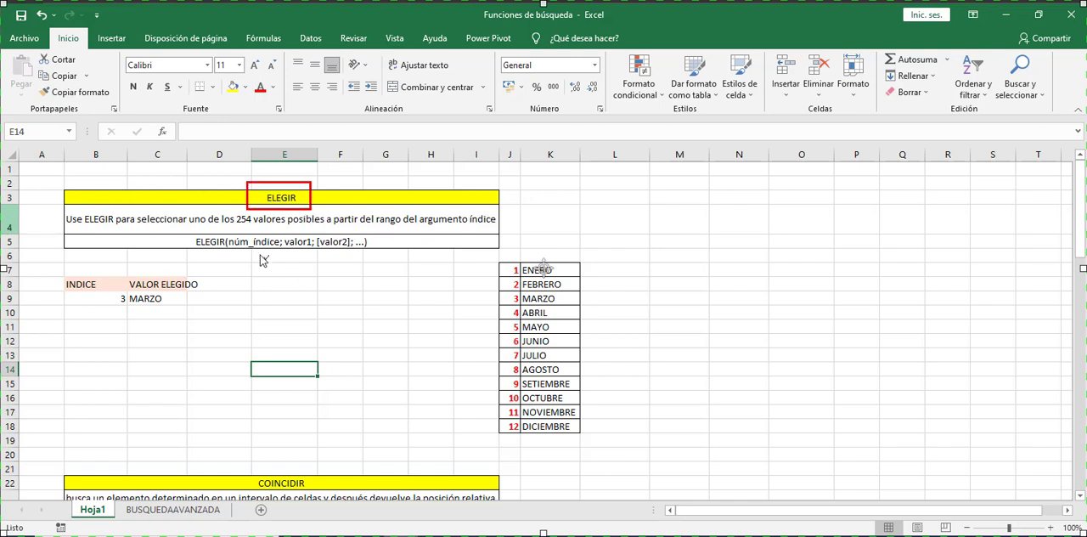
pyautogui.moveTo(244, 231); pyautogui.dragTo(255, 226)
pyautogui.moveTo(298, 228); pyautogui.dragTo(346, 225)
pyautogui.moveTo(519, 247); pyautogui.dragTo(596, 445)
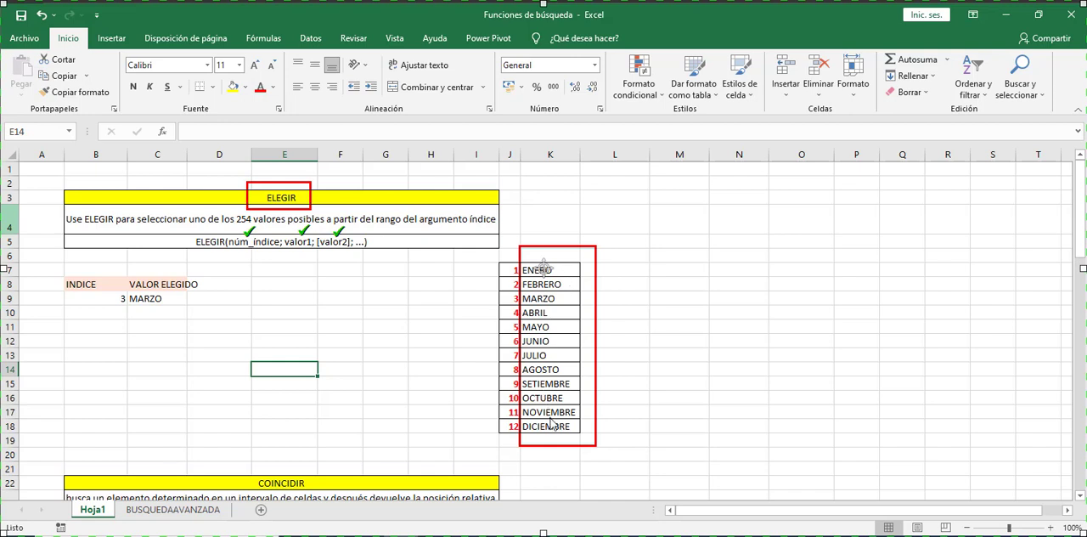
pyautogui.click(488, 266)
pyautogui.click(490, 280)
pyautogui.click(487, 297)
pyautogui.click(567, 269)
pyautogui.click(575, 424)
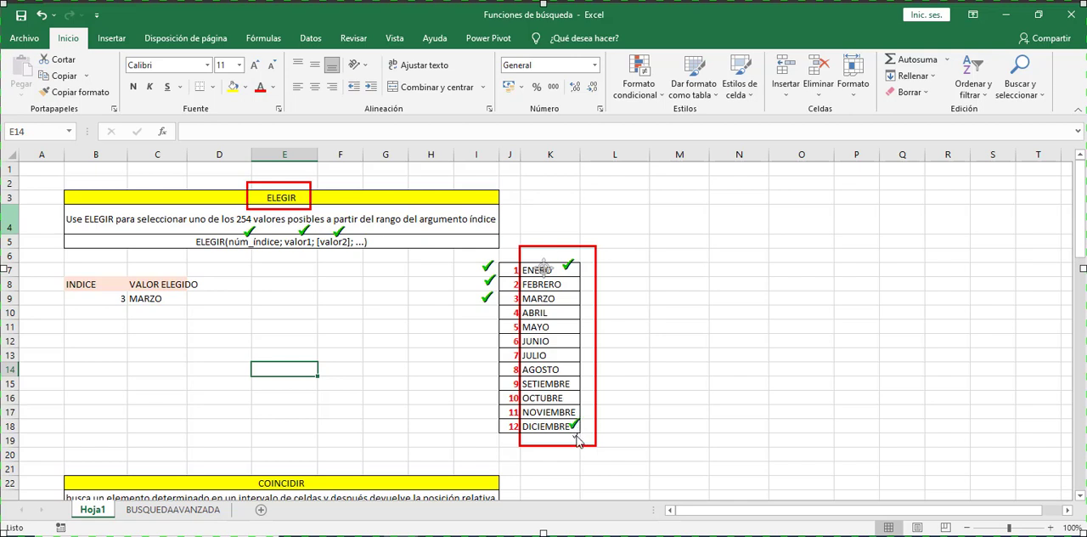
pyautogui.click(508, 425)
pyautogui.press('Escape')
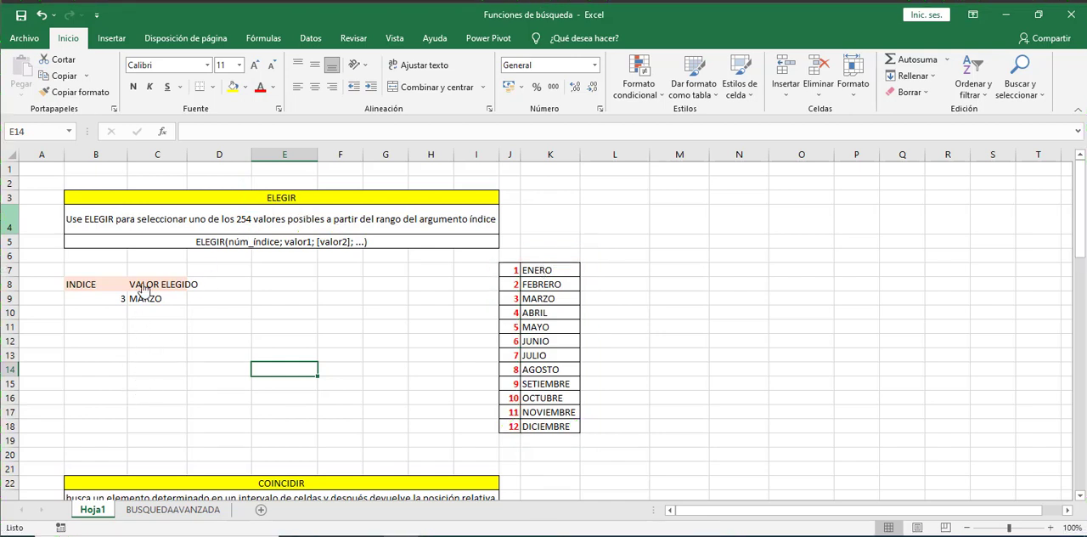
# - Start an ELEGIR formula in cell C10 with B9 as its index number
pyautogui.click(148, 313)
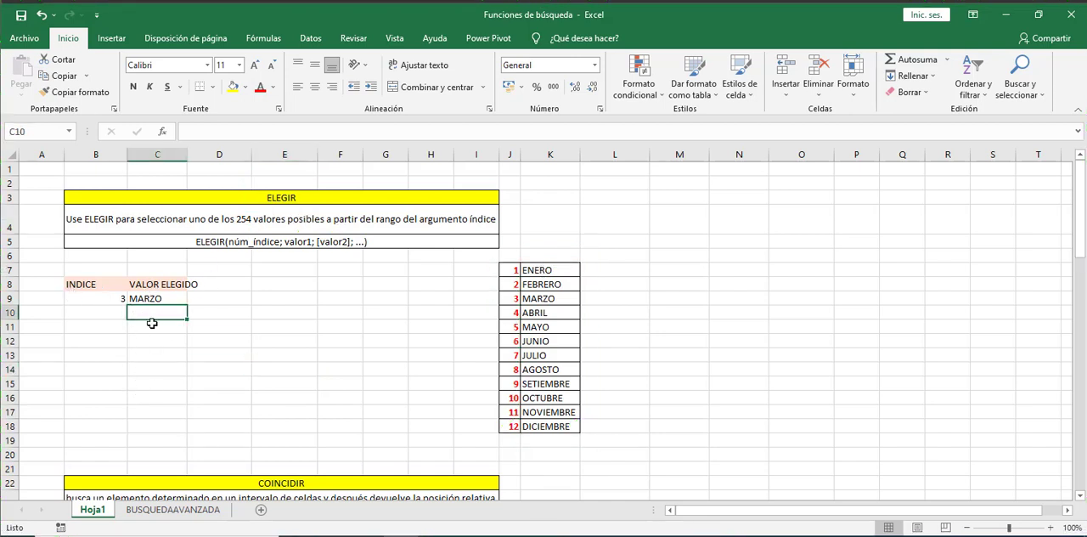
pyautogui.write('=e')
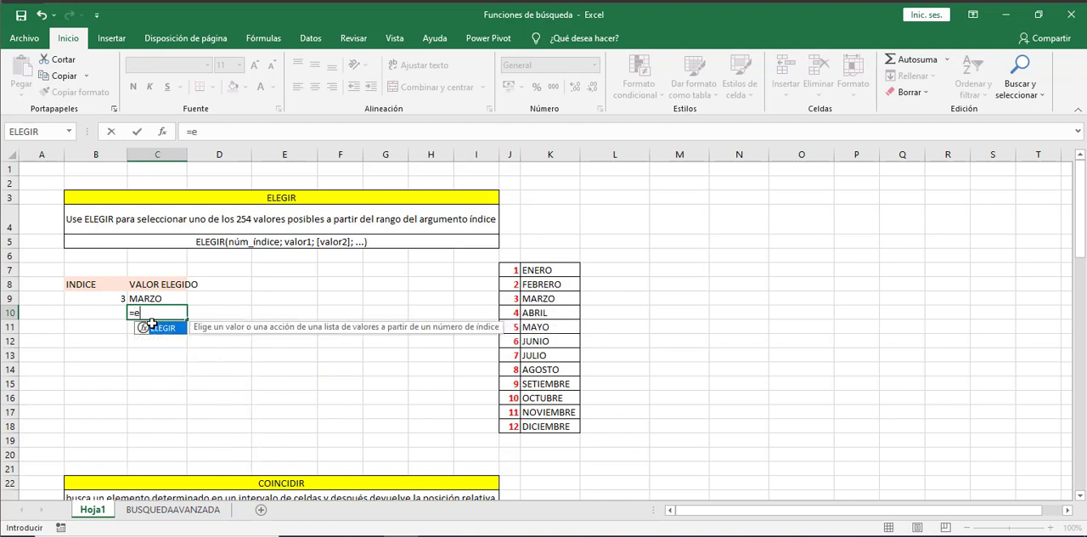
pyautogui.write('l')
pyautogui.doubleClick(153, 327)
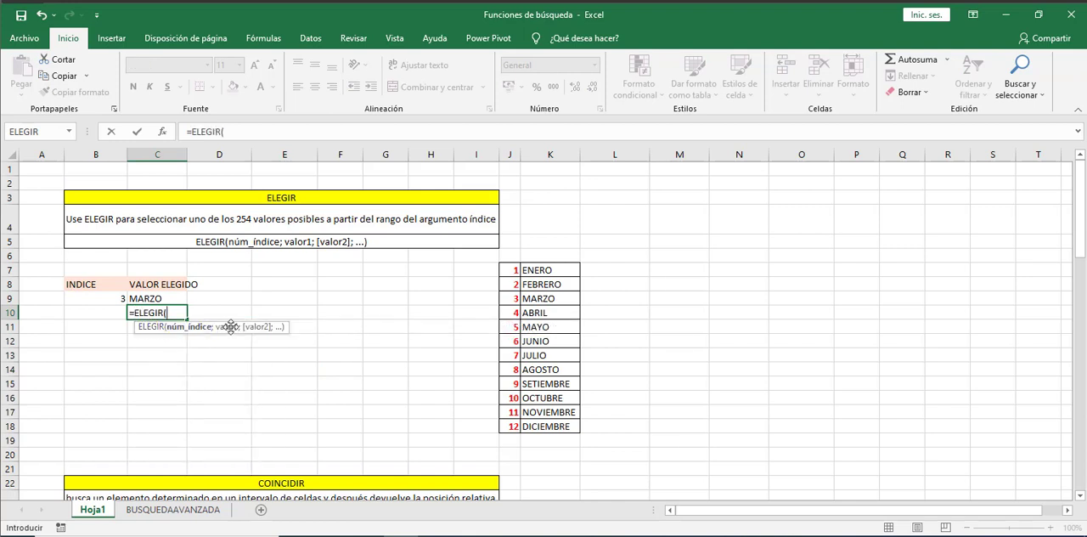
pyautogui.click(111, 299)
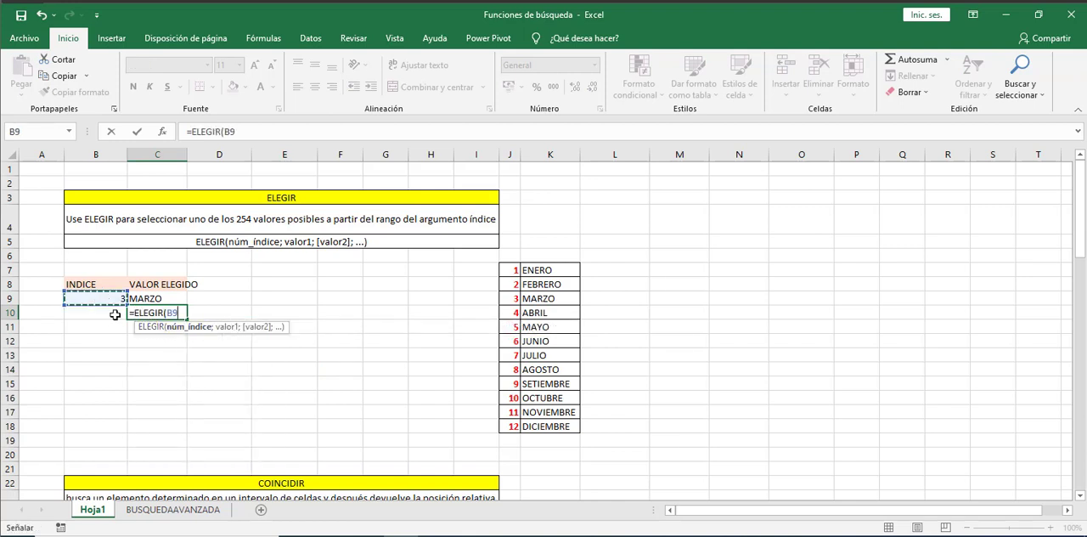
pyautogui.write(';')
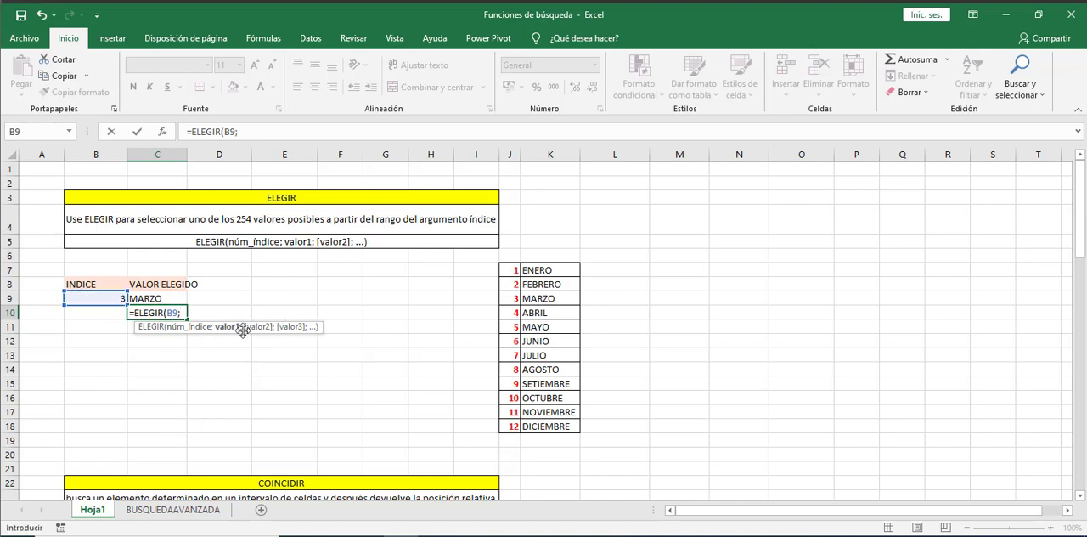
# - Add the month cells K7, K8, K9 and K10 as the first four values of the ELEGIR formula
pyautogui.click(551, 270)
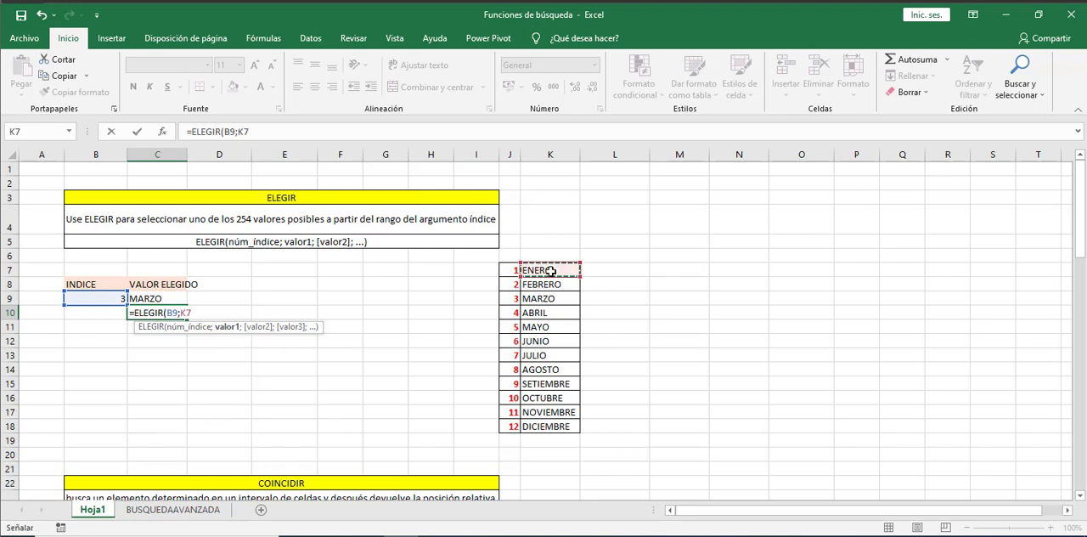
pyautogui.write(';')
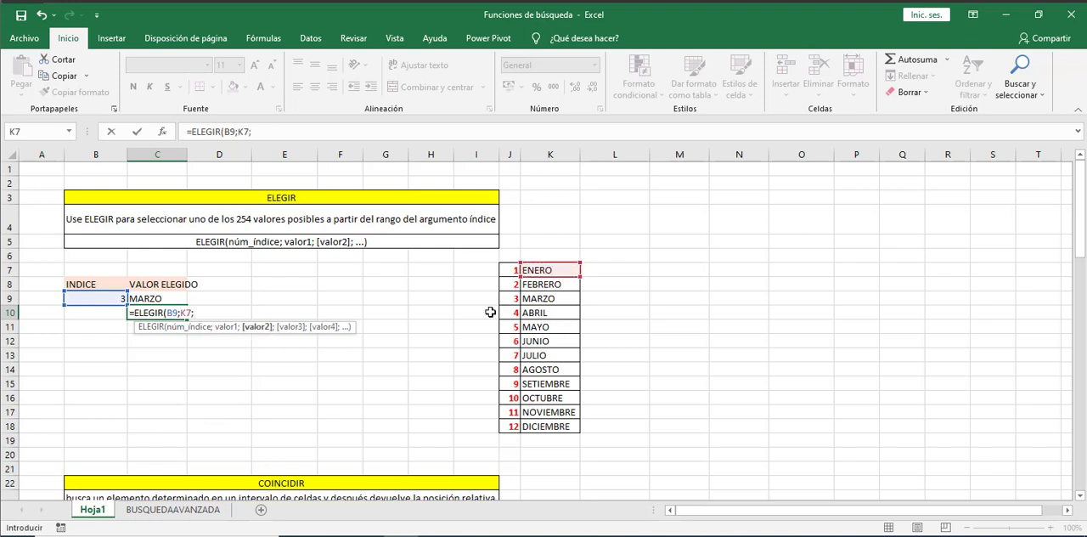
pyautogui.click(546, 284)
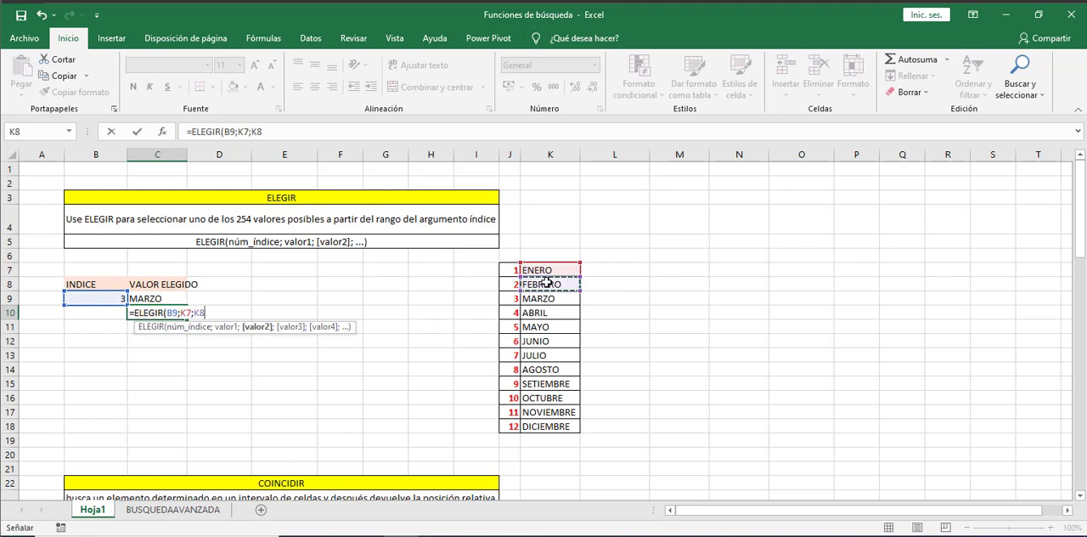
pyautogui.write(';')
pyautogui.click(549, 298)
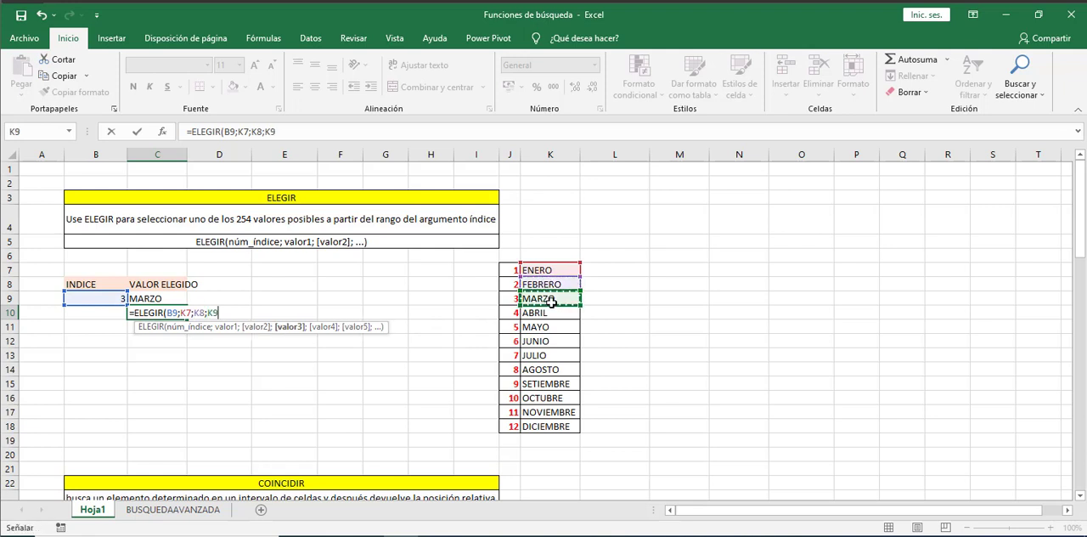
pyautogui.write(';')
pyautogui.click(560, 312)
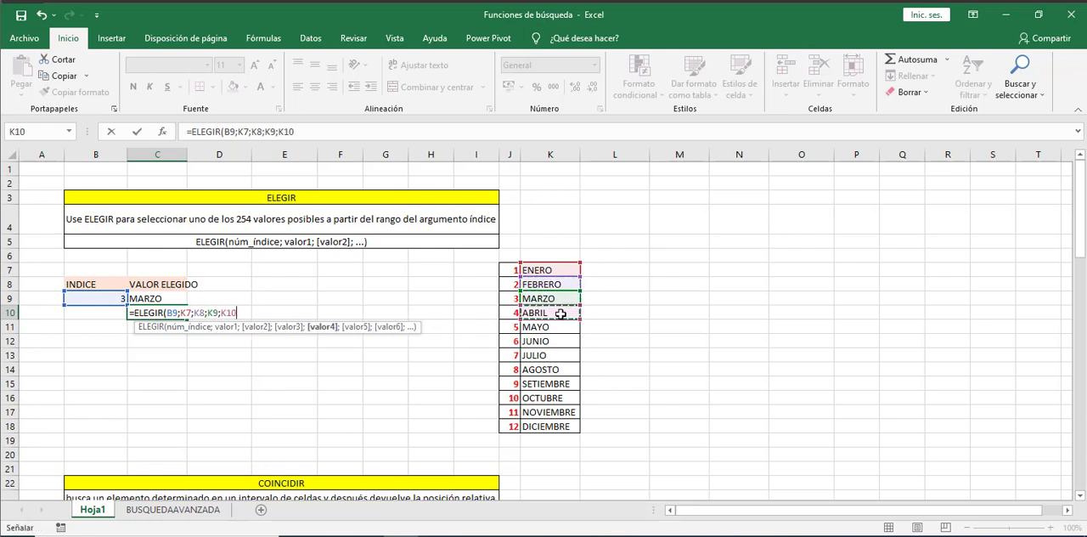
pyautogui.write(';')
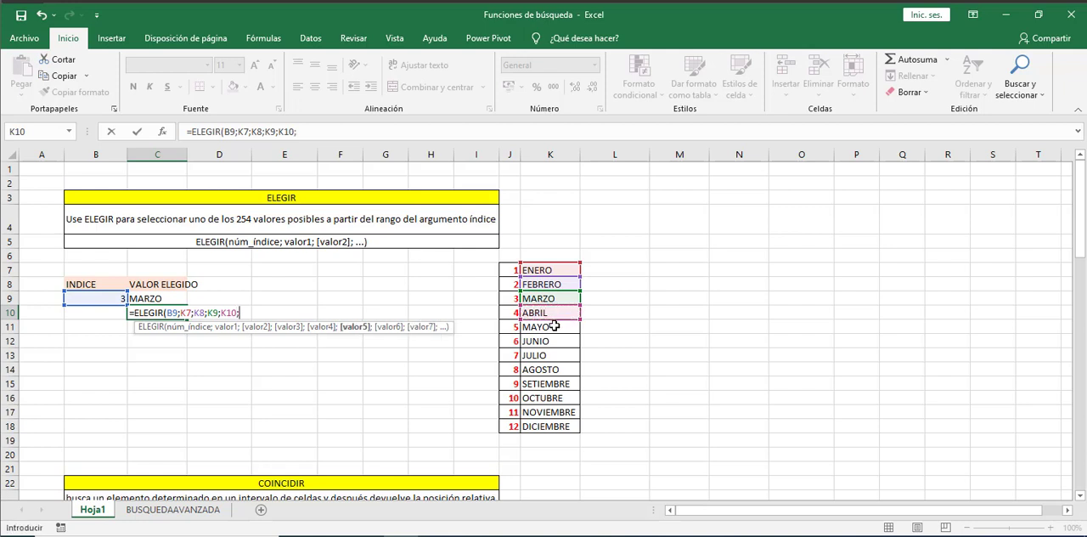
# - Append K11, K12, K13 and K14 (MAYO to AGOSTO) as the next values of the ELEGIR formula
pyautogui.click(553, 326)
pyautogui.write(';')
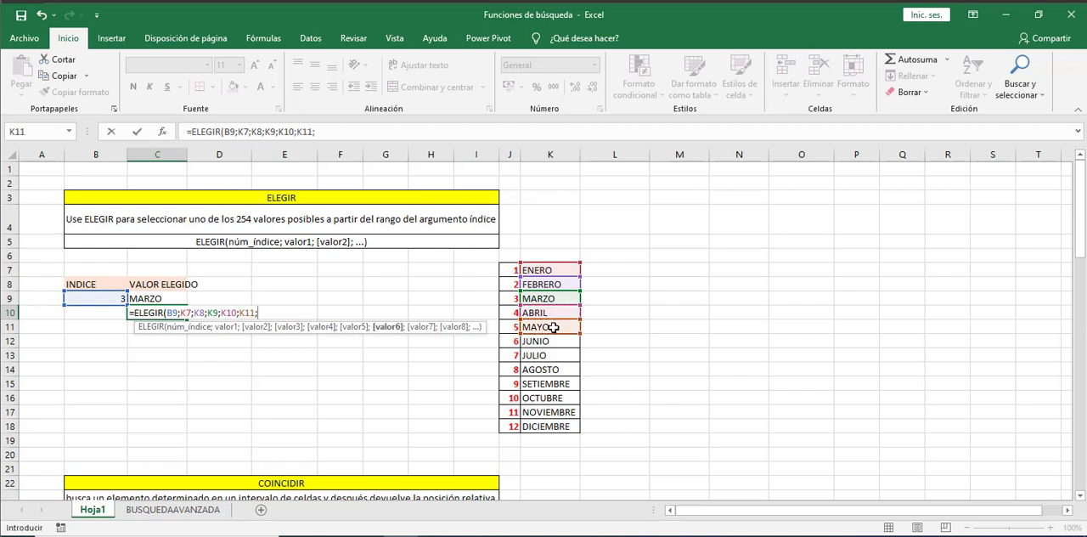
pyautogui.click(550, 342)
pyautogui.write(';')
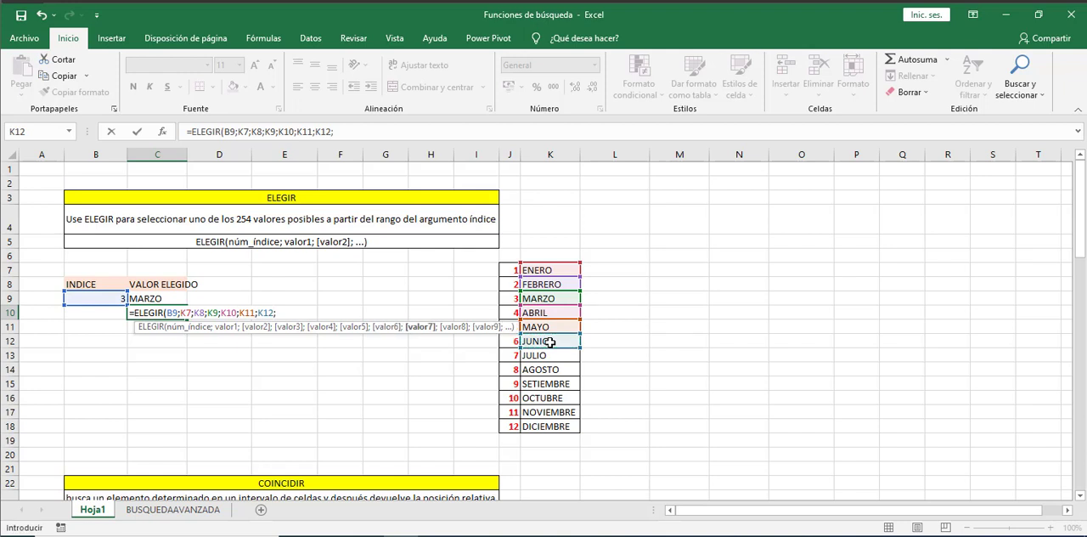
pyautogui.click(549, 354)
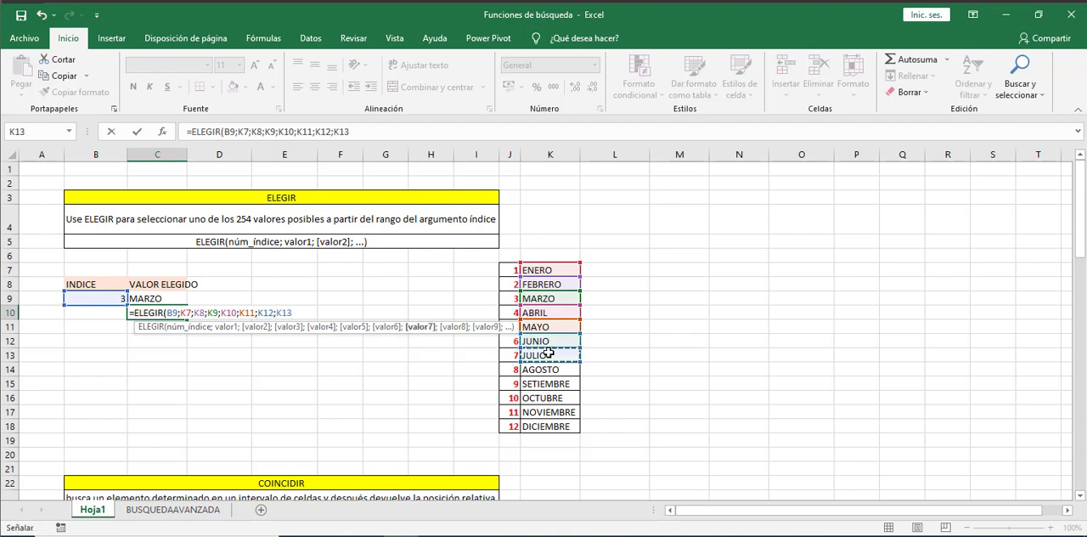
pyautogui.write(';')
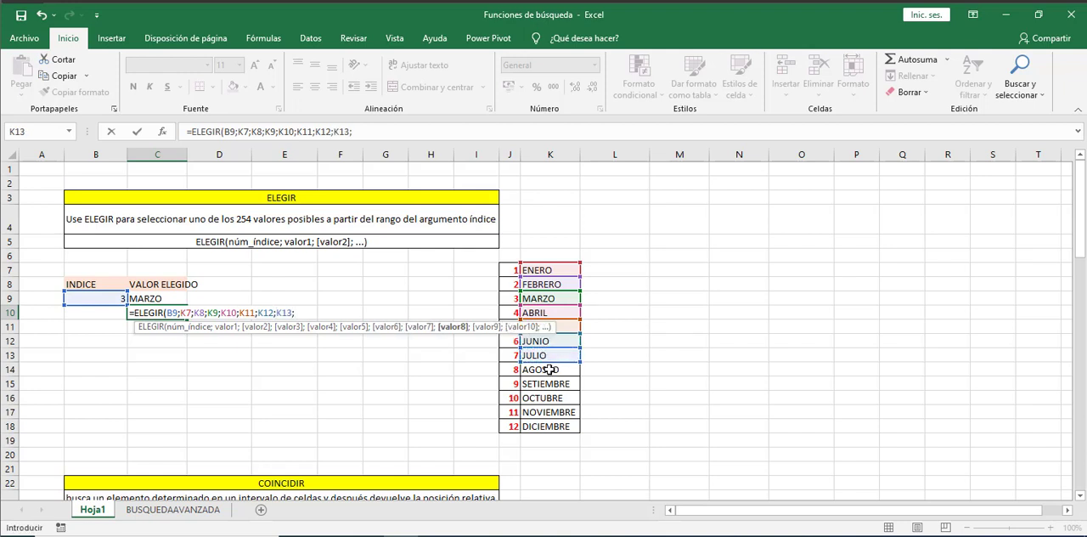
pyautogui.click(550, 370)
pyautogui.write(';')
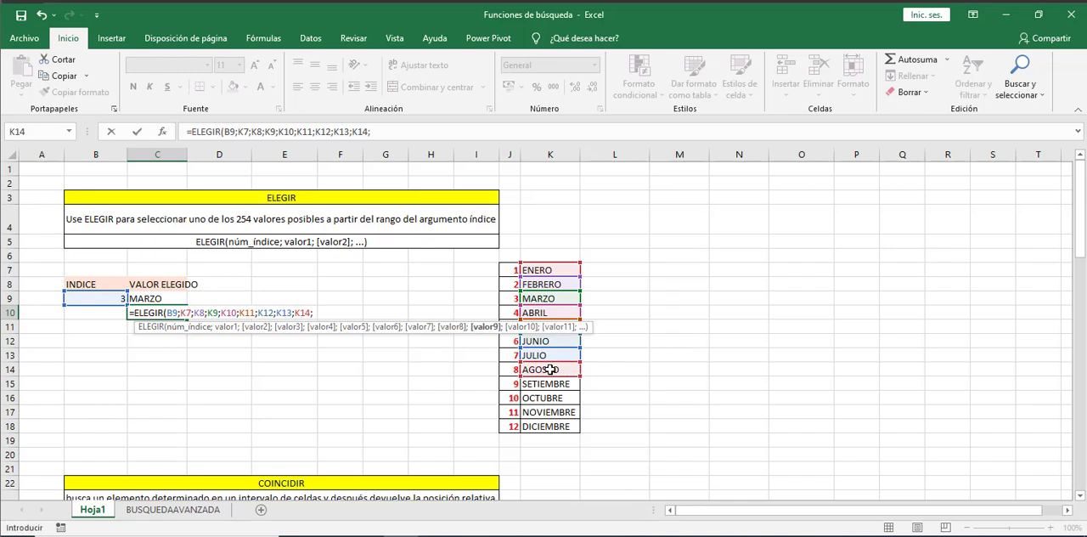
# - Complete the ELEGIR formula in C10 with K15, K16, K17 and K18 as the last values and enter it
pyautogui.click(555, 384)
pyautogui.write(';')
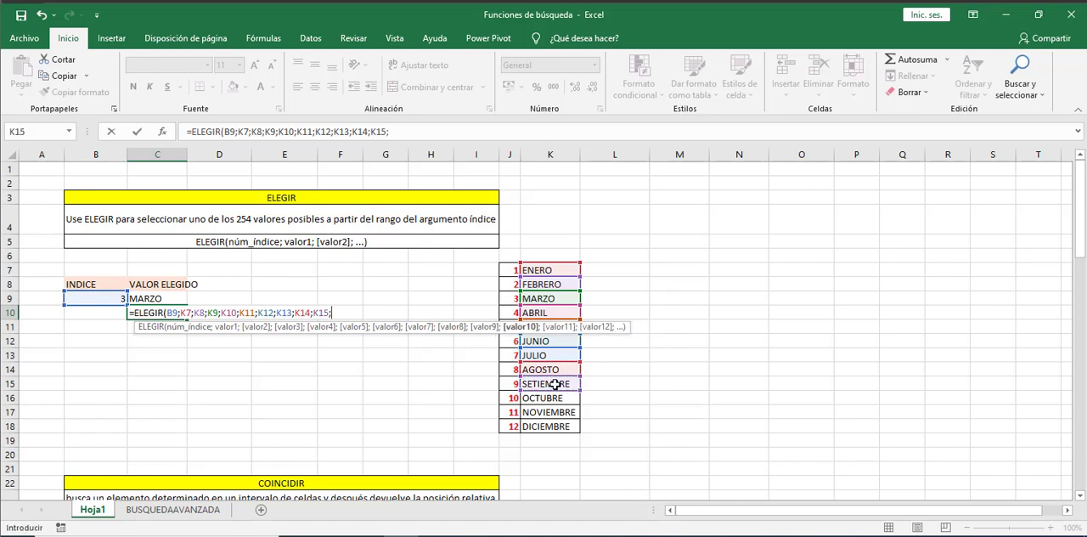
pyautogui.click(551, 398)
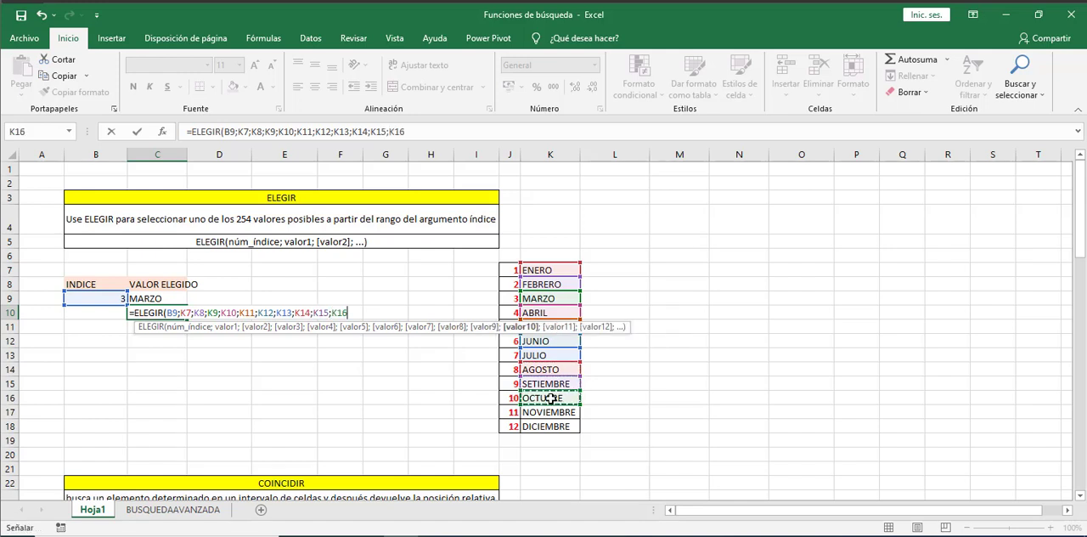
pyautogui.write(';')
pyautogui.click(554, 413)
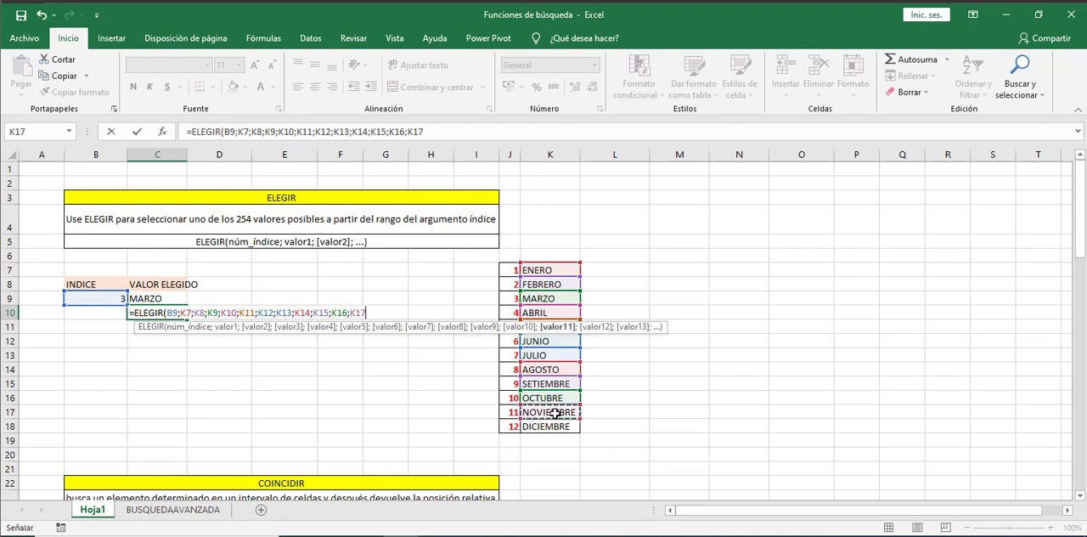
pyautogui.write(';')
pyautogui.click(552, 427)
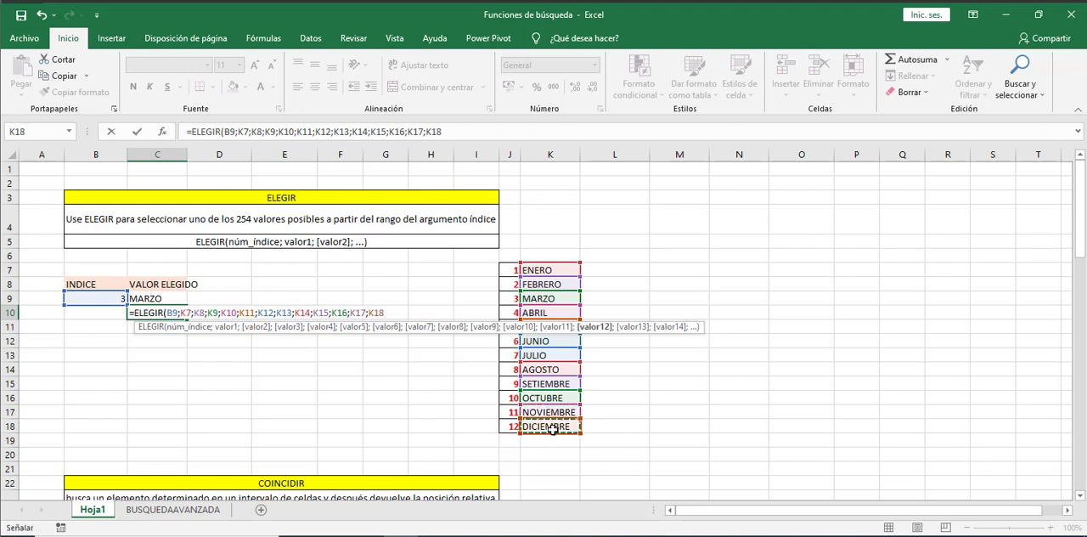
pyautogui.write(')')
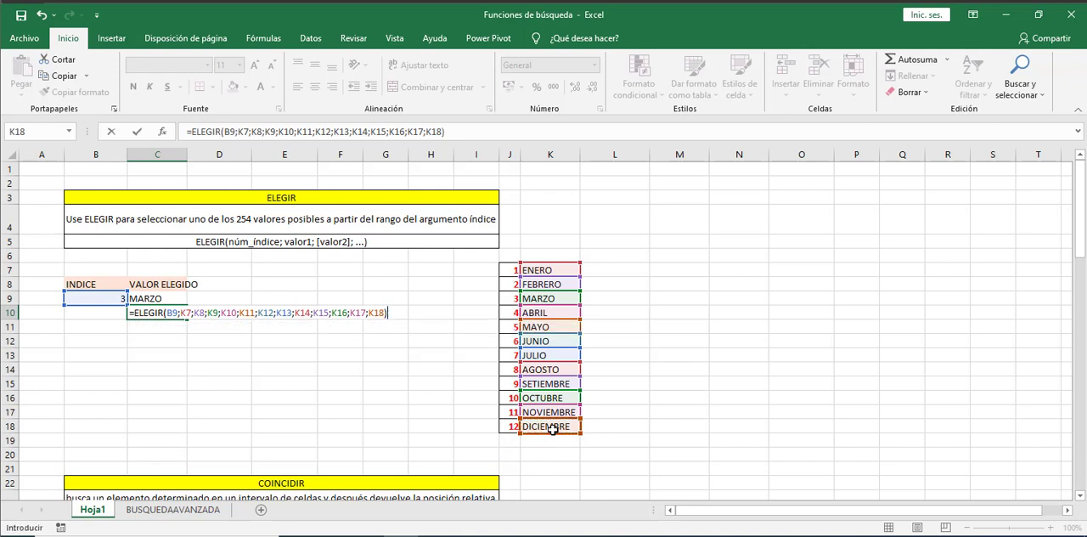
pyautogui.press('Return')
pyautogui.press('Up')
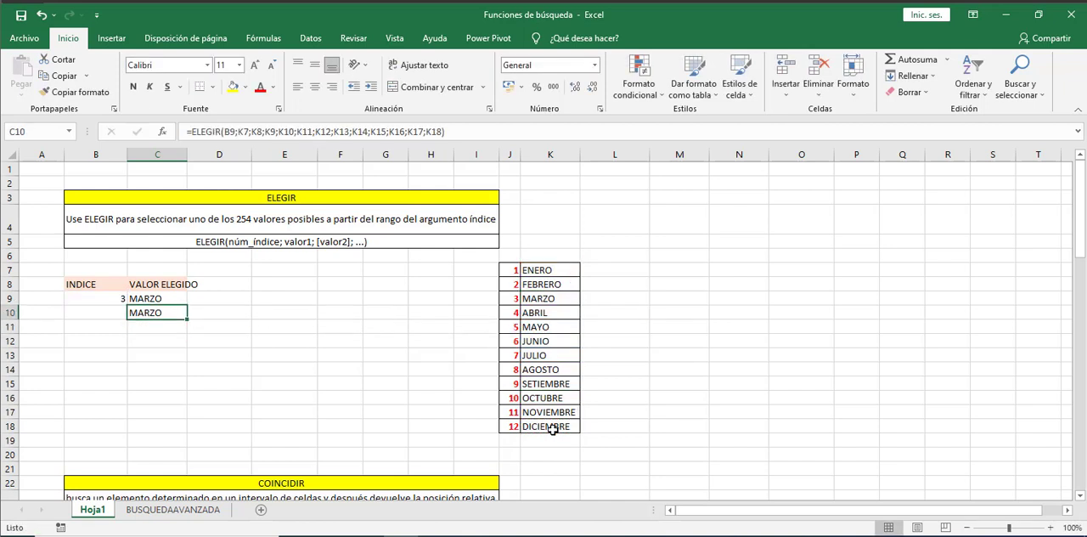
# - Set the index in cell B9 to 12 to test the ELEGIR formula
pyautogui.click(109, 297)
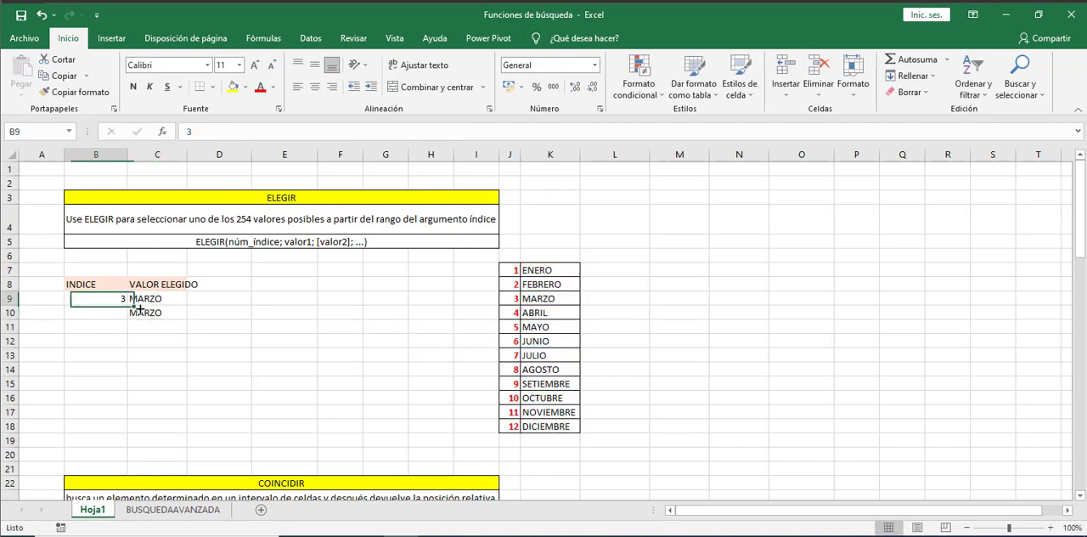
pyautogui.write('12')
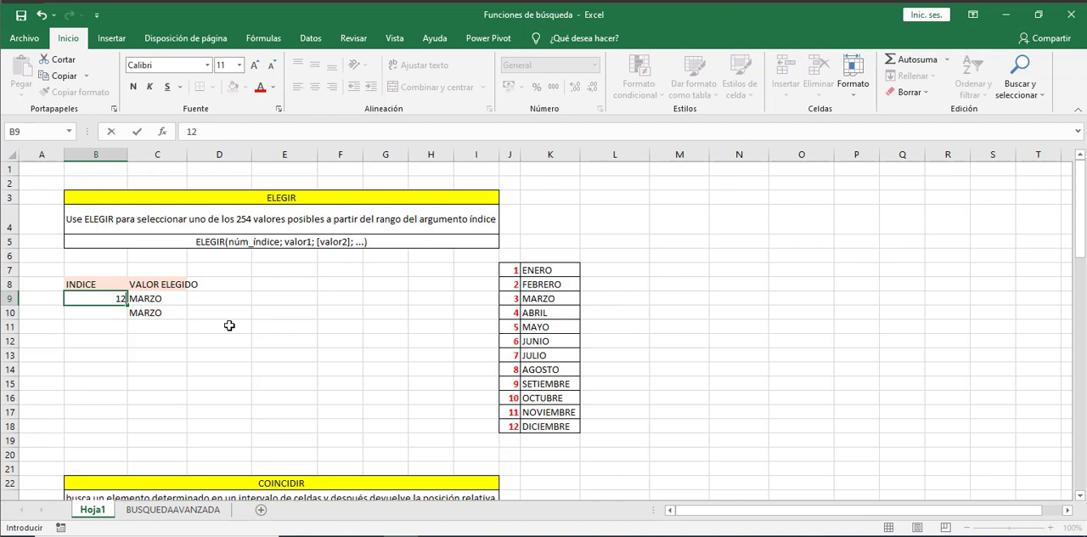
pyautogui.press('Return')
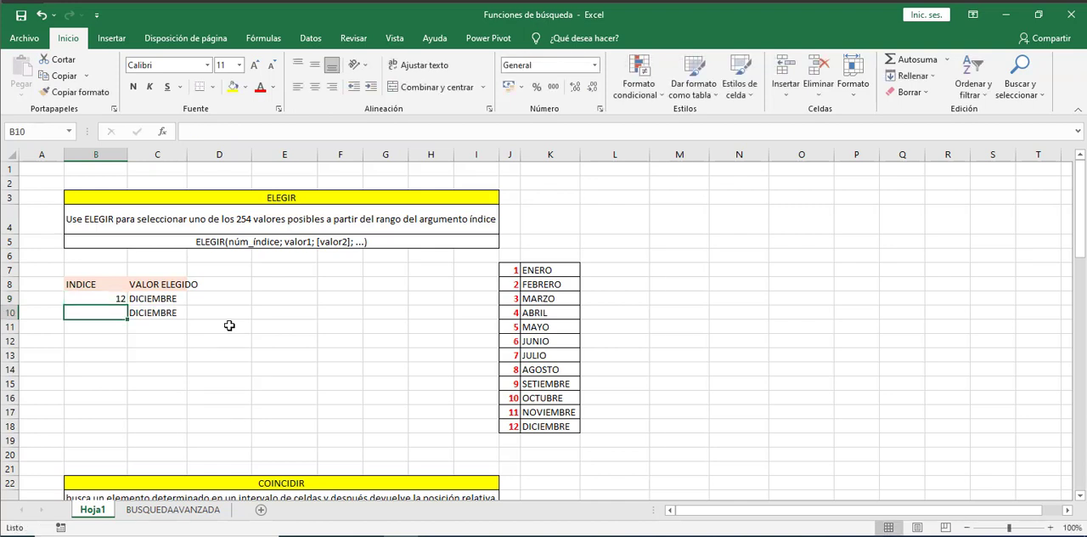
# - Change the index in cell B9 to 9 to test the ELEGIR formula with another month
pyautogui.press('Up')
pyautogui.press('Up')
pyautogui.press('Down')
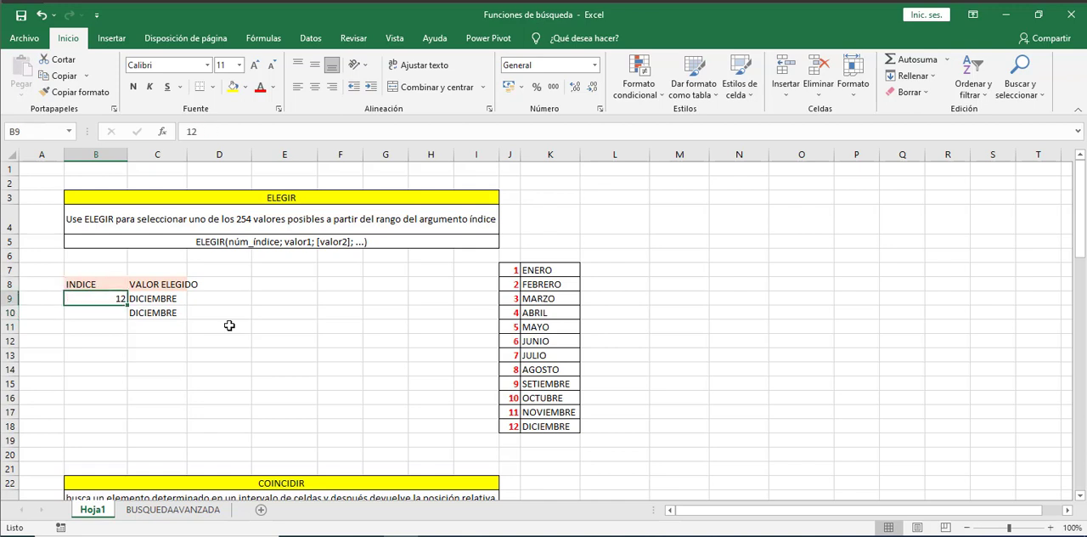
pyautogui.write('9')
pyautogui.press('Return')
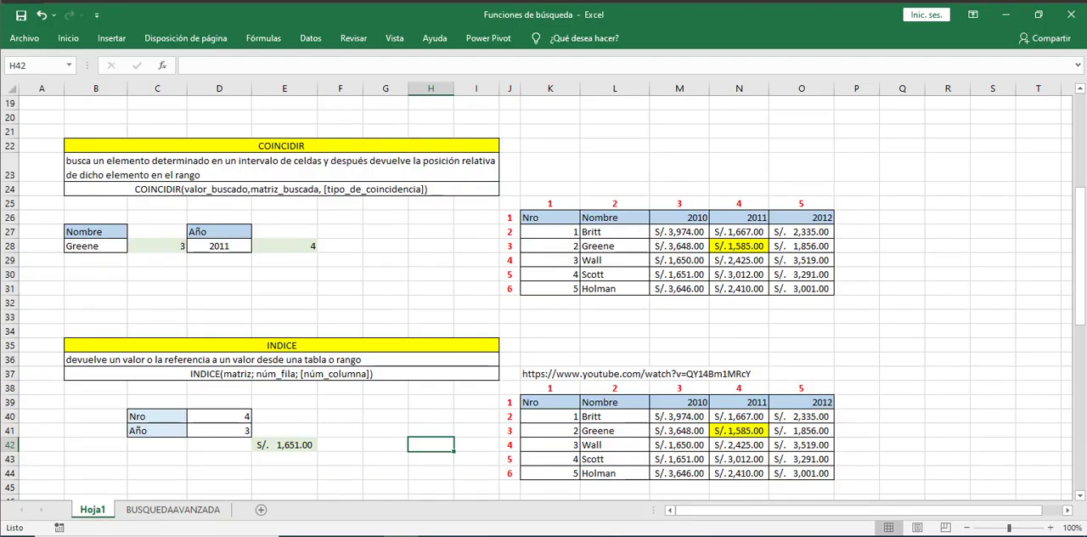
pyautogui.moveTo(219, 120); pyautogui.dragTo(338, 161)
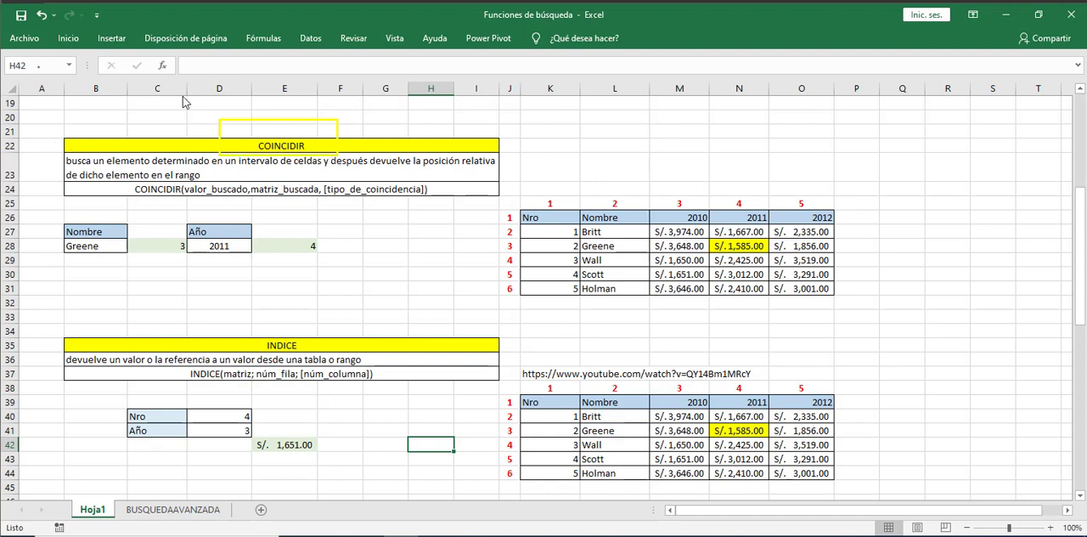
pyautogui.moveTo(236, 131); pyautogui.dragTo(325, 159)
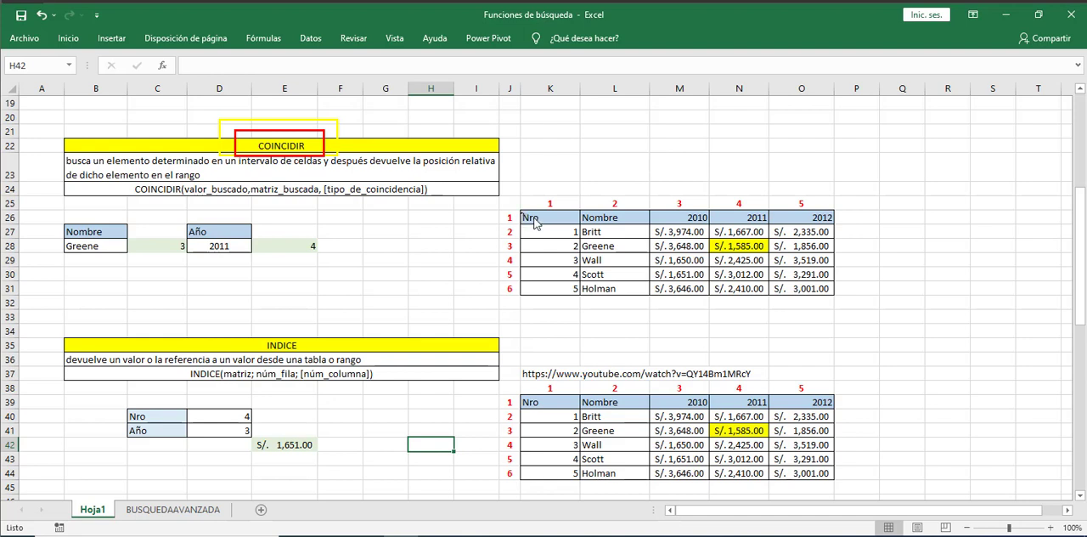
pyautogui.moveTo(520, 211); pyautogui.dragTo(834, 295)
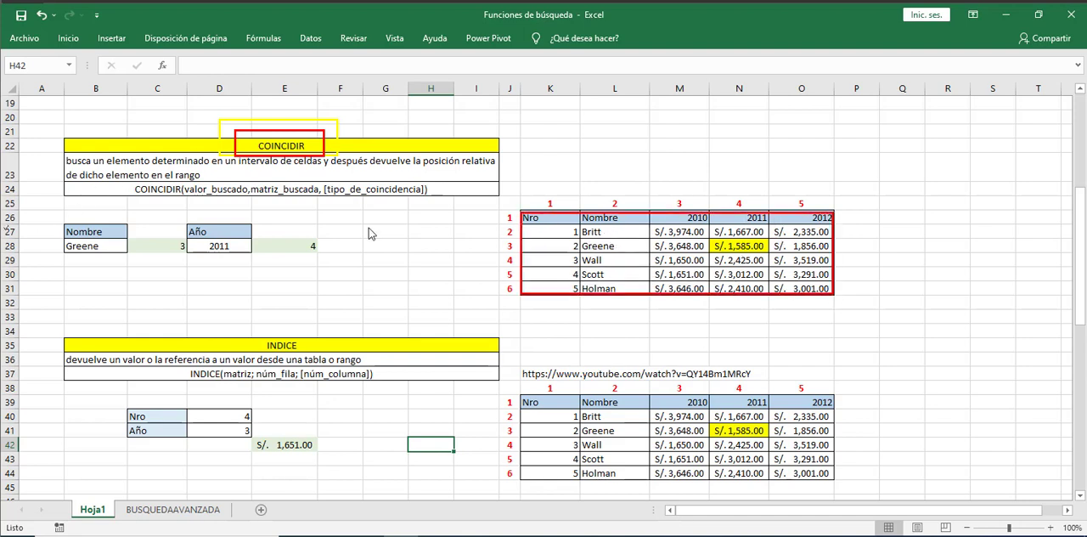
pyautogui.click(622, 237)
pyautogui.click(624, 246)
pyautogui.click(711, 229)
pyautogui.click(711, 242)
pyautogui.click(565, 204)
pyautogui.click(642, 205)
pyautogui.click(693, 205)
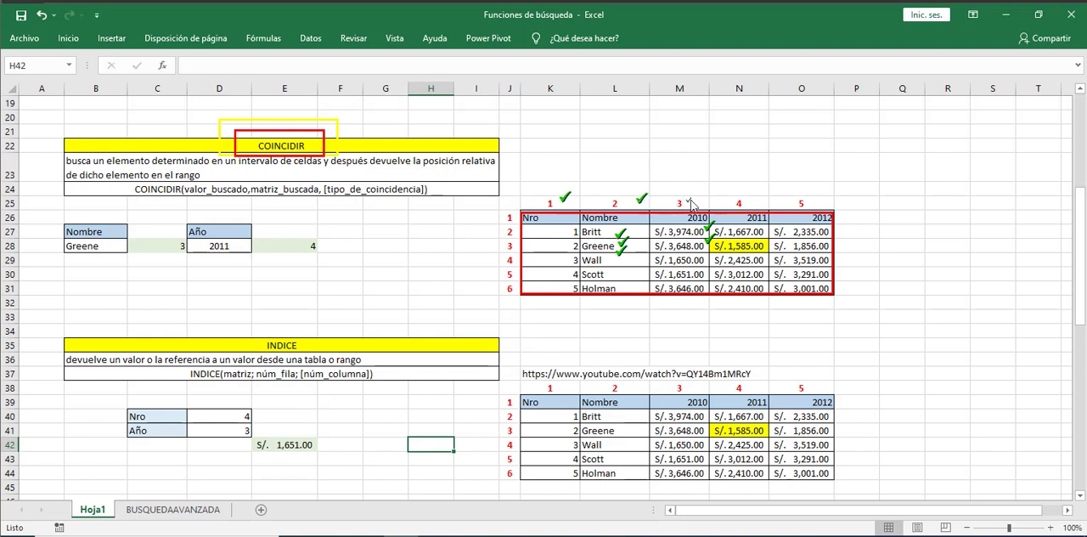
pyautogui.click(751, 204)
pyautogui.click(495, 222)
pyautogui.click(490, 234)
pyautogui.click(490, 247)
pyautogui.click(490, 262)
pyautogui.click(490, 276)
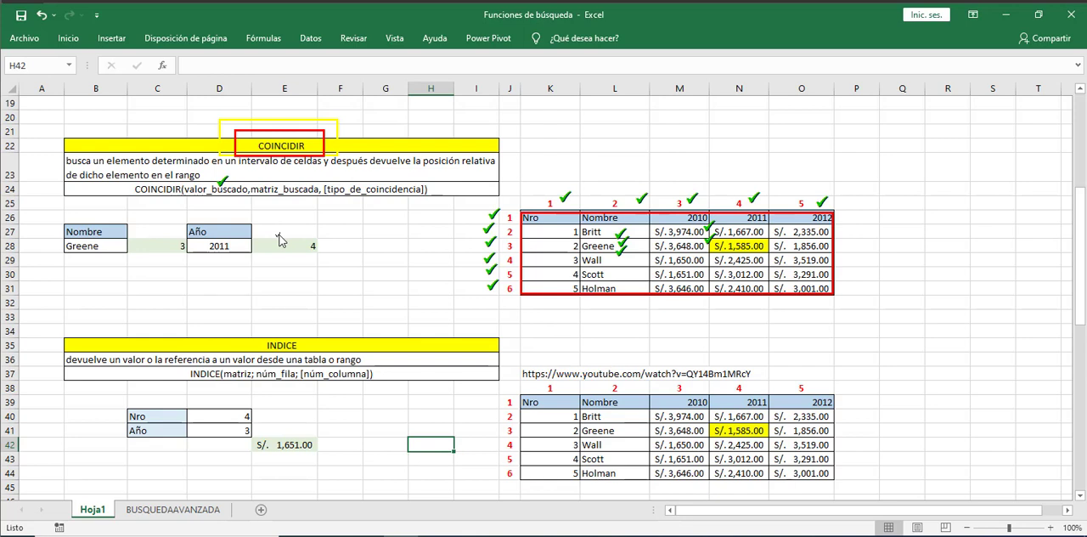
pyautogui.click(297, 180)
pyautogui.click(373, 180)
pyautogui.moveTo(501, 240); pyautogui.dragTo(515, 253)
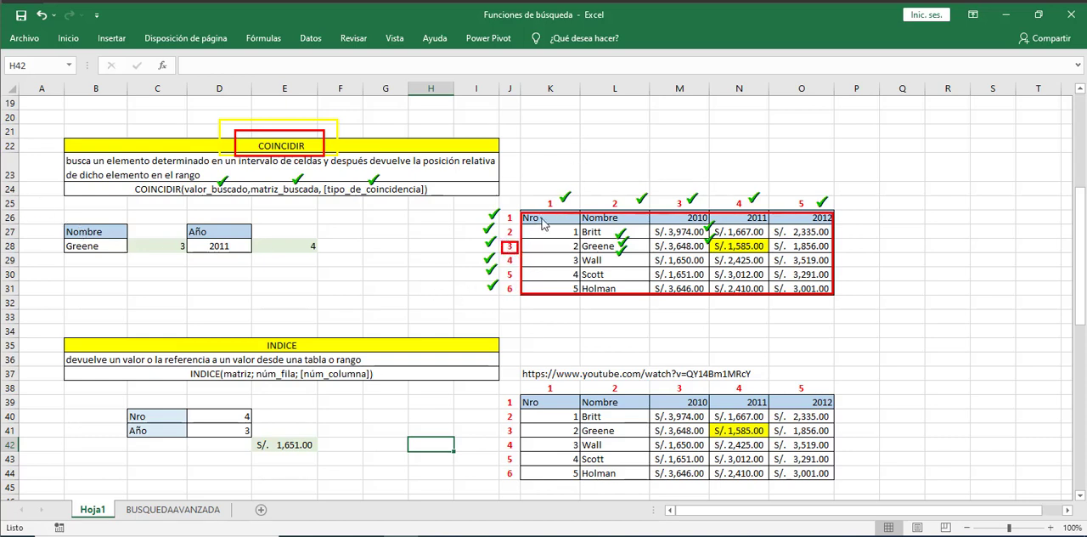
pyautogui.moveTo(603, 192); pyautogui.dragTo(627, 213)
pyautogui.press('Escape')
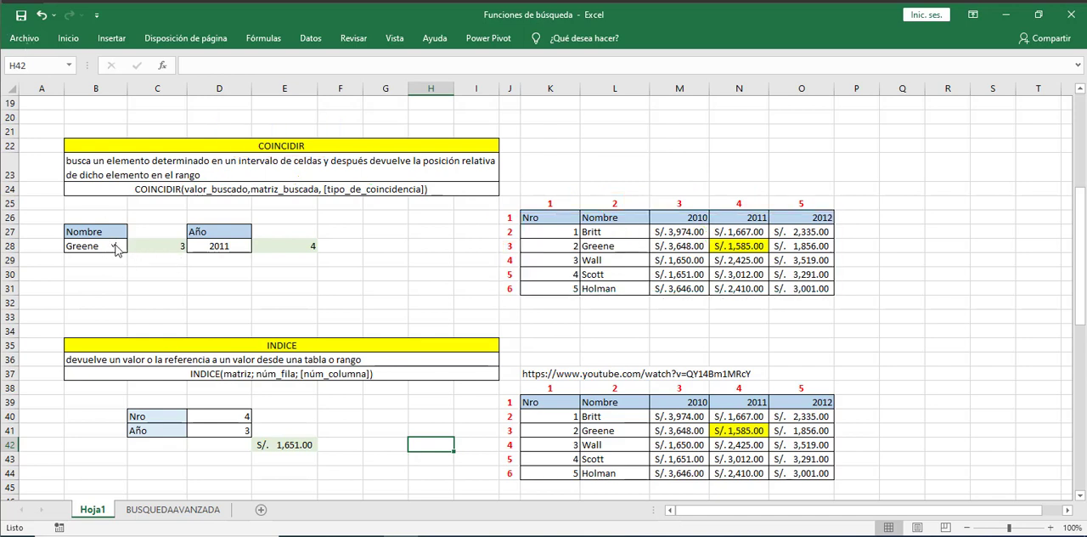
pyautogui.moveTo(110, 244); pyautogui.dragTo(123, 240)
pyautogui.moveTo(610, 231)
pyautogui.mouseDown()
pyautogui.moveTo(620, 225)
pyautogui.moveTo(627, 238)
pyautogui.moveTo(633, 286)
pyautogui.mouseUp()
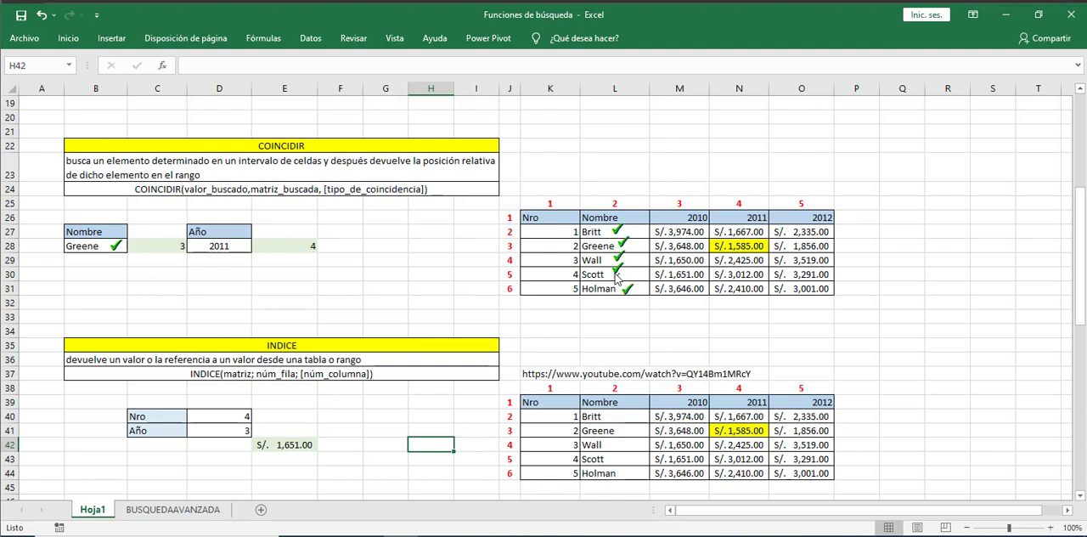
pyautogui.moveTo(493, 243); pyautogui.dragTo(503, 239)
pyautogui.moveTo(577, 204); pyautogui.dragTo(651, 306)
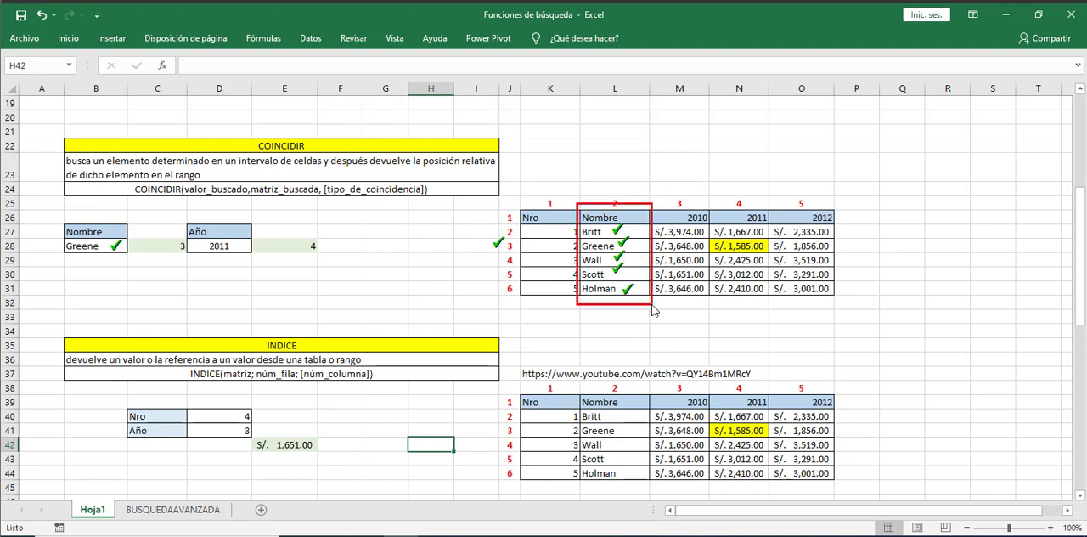
pyautogui.press('Escape')
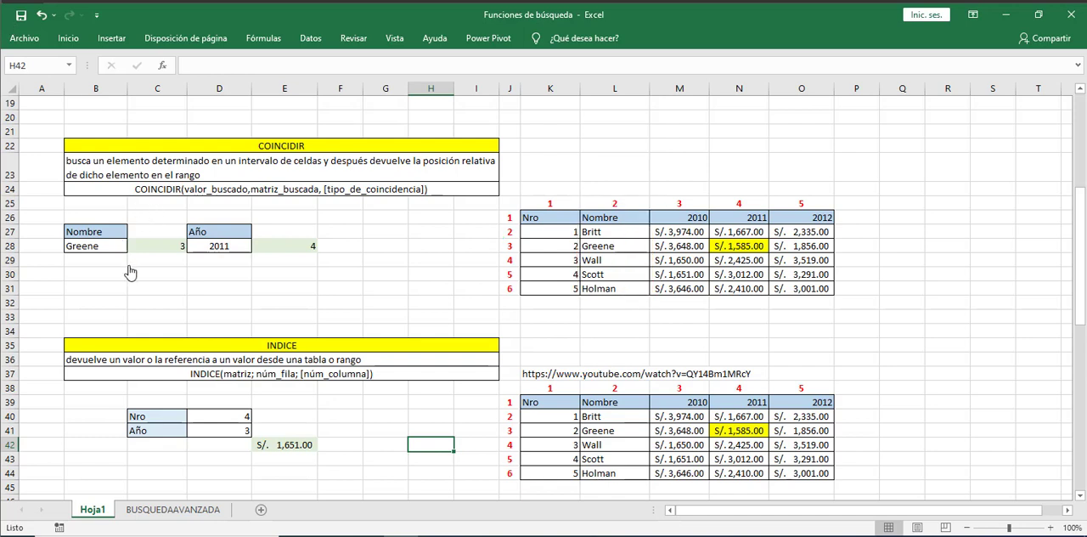
# - Start a COINCIDIR formula in cell C29 with the name in B28 as the lookup value
pyautogui.click(155, 260)
pyautogui.write('=')
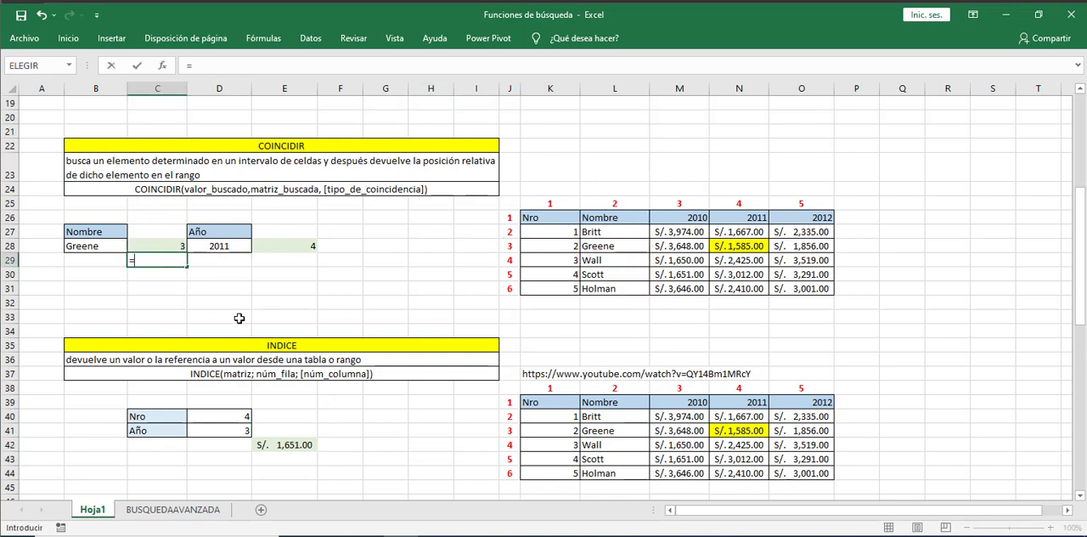
pyautogui.write('coi')
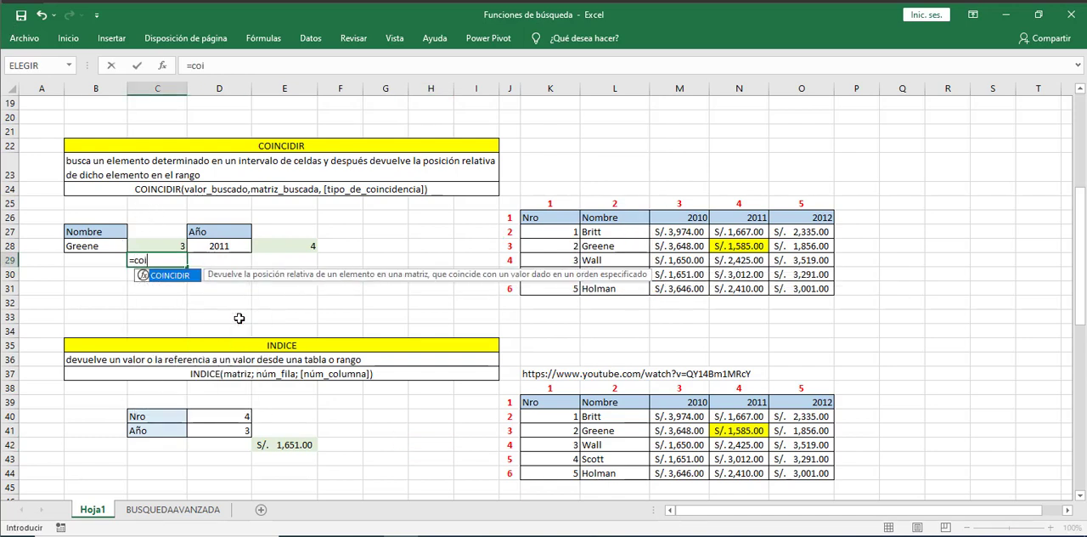
pyautogui.press('Tab')
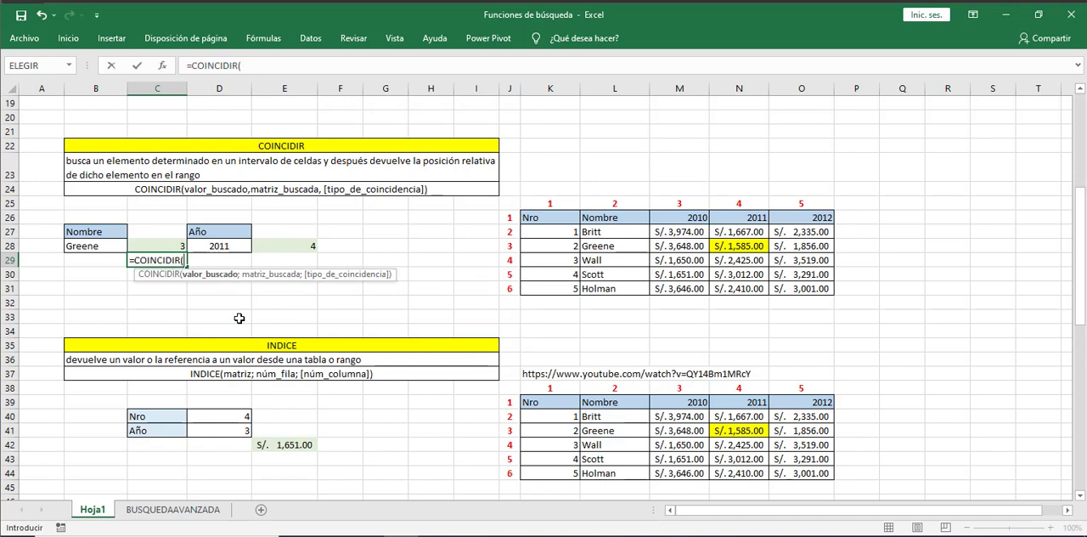
pyautogui.click(92, 246)
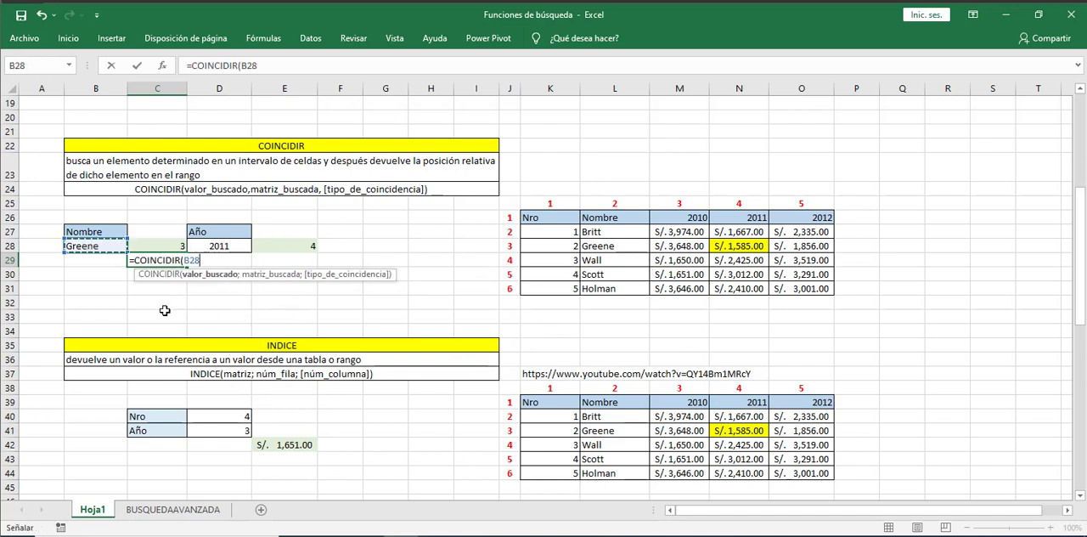
# - Complete the COINCIDIR formula in C29 with L26:L31 as the lookup array and 0 as the match type, and enter it
pyautogui.write(';')
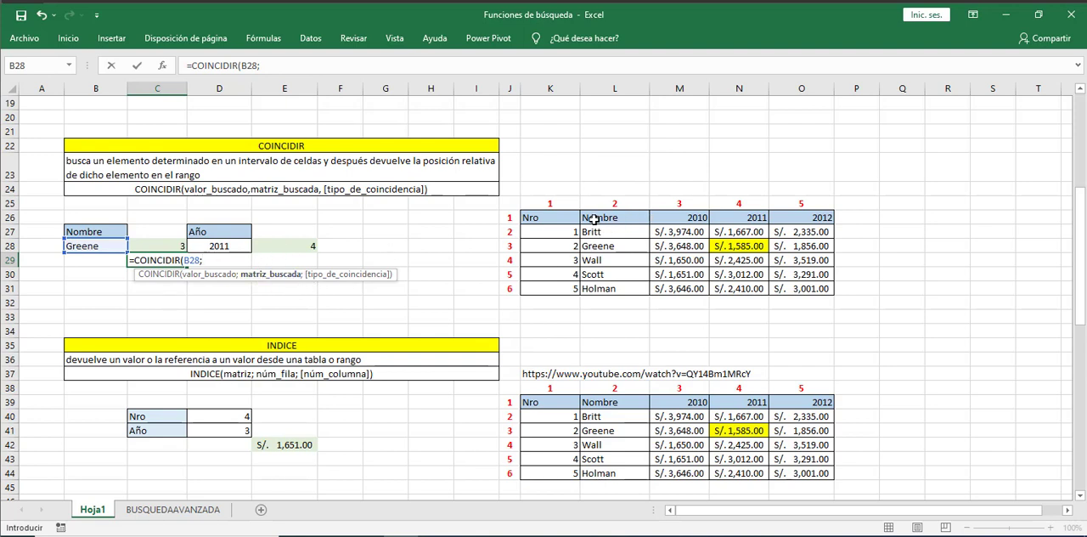
pyautogui.moveTo(594, 218); pyautogui.dragTo(613, 290)
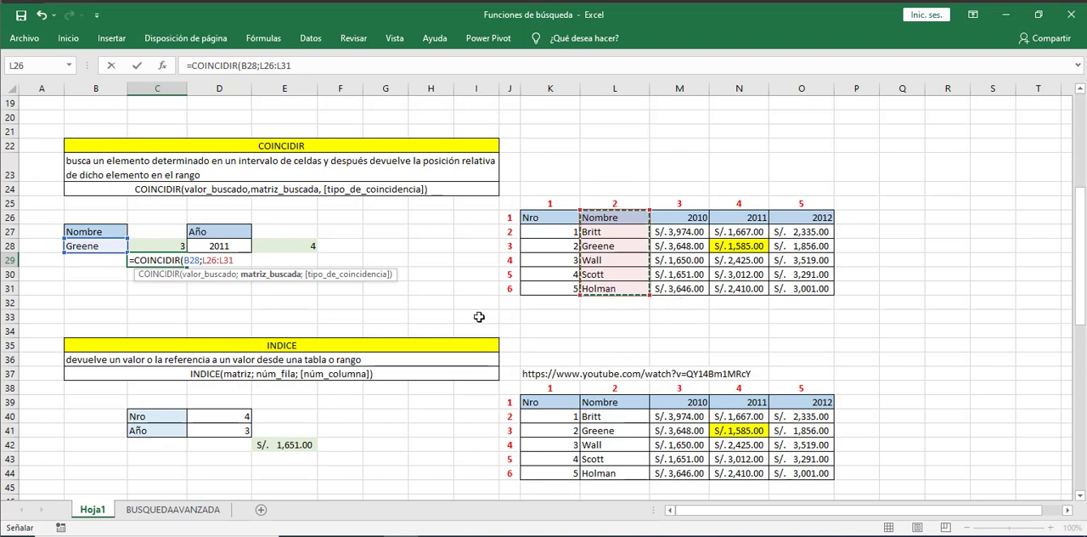
pyautogui.press('BackSpace')
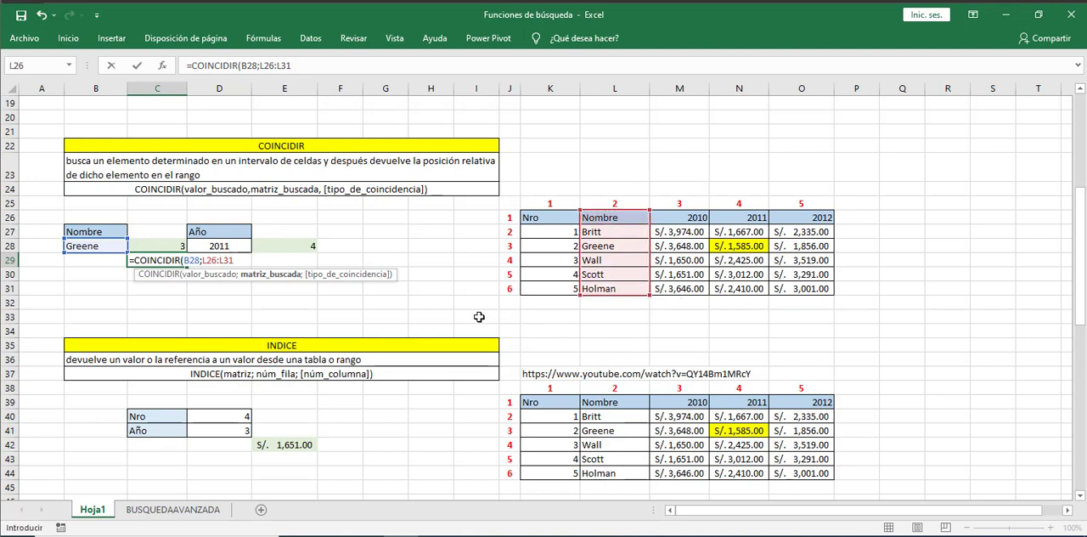
pyautogui.write(';0')
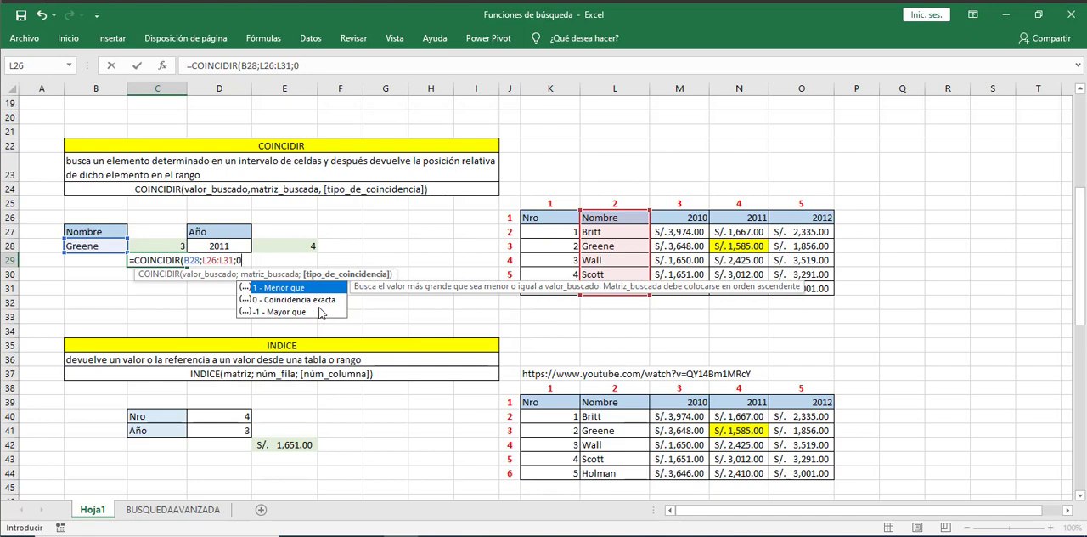
pyautogui.press('Return')
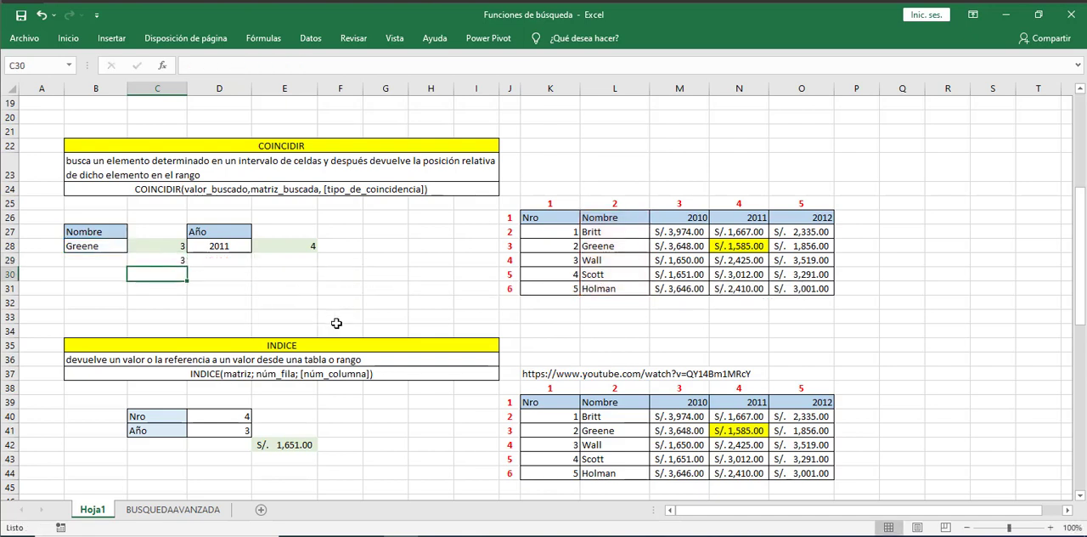
# - Start a COINCIDIR formula in cell E29 with the year in D28 as the lookup value
pyautogui.click(274, 249)
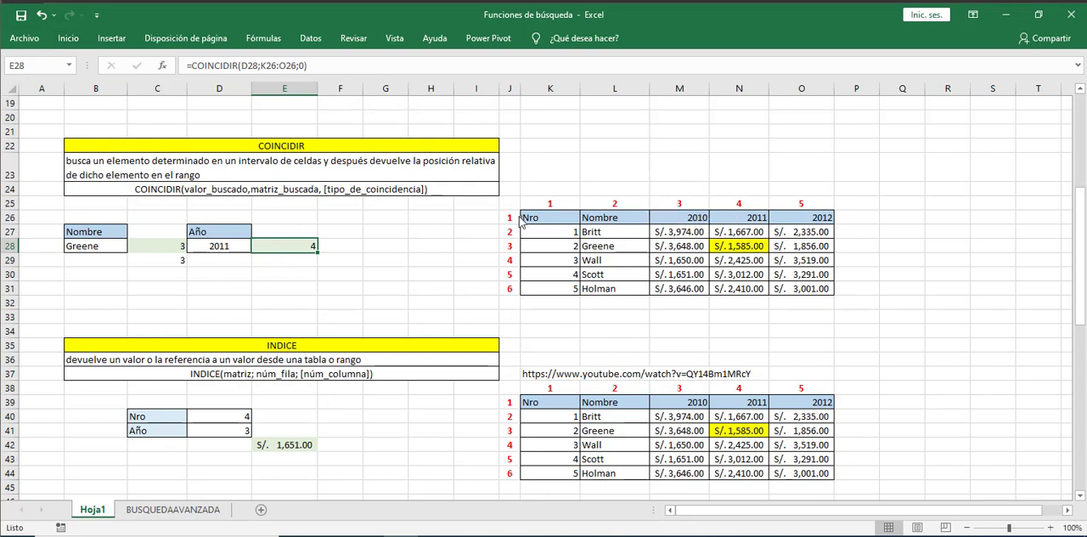
pyautogui.moveTo(519, 211); pyautogui.dragTo(849, 229)
pyautogui.click(290, 259)
pyautogui.write('=')
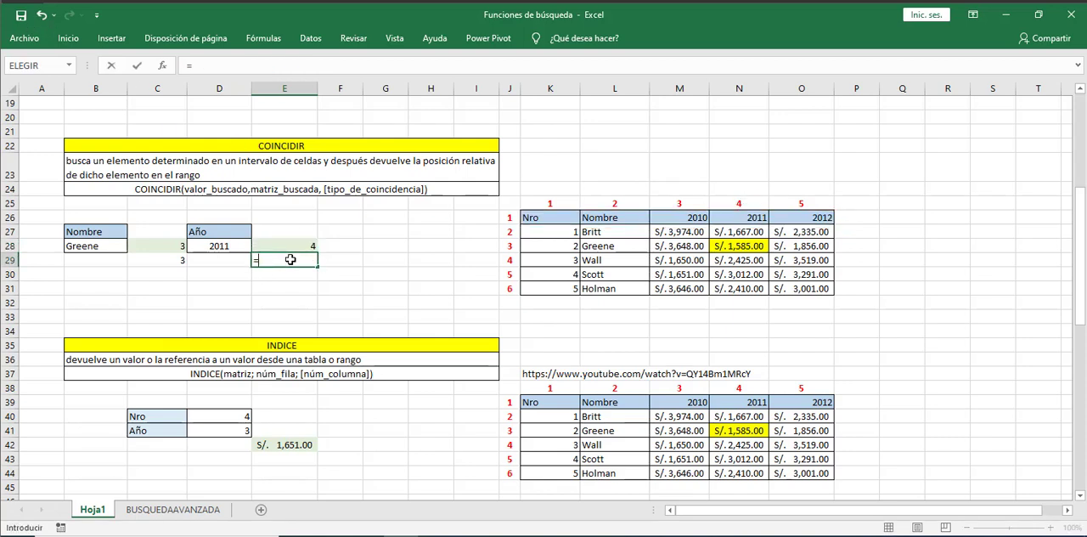
pyautogui.write('coi')
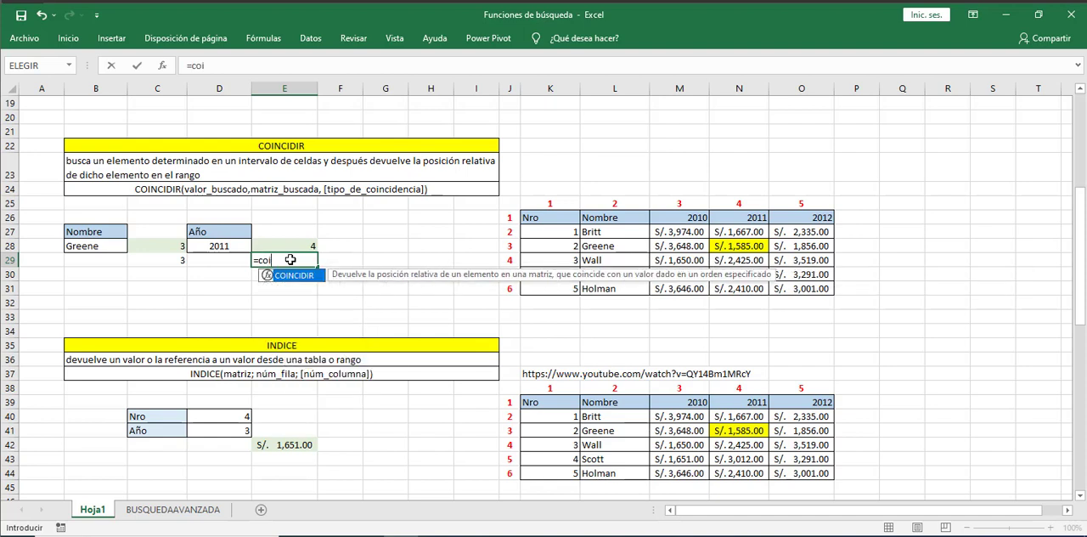
pyautogui.press('Tab')
pyautogui.click(219, 246)
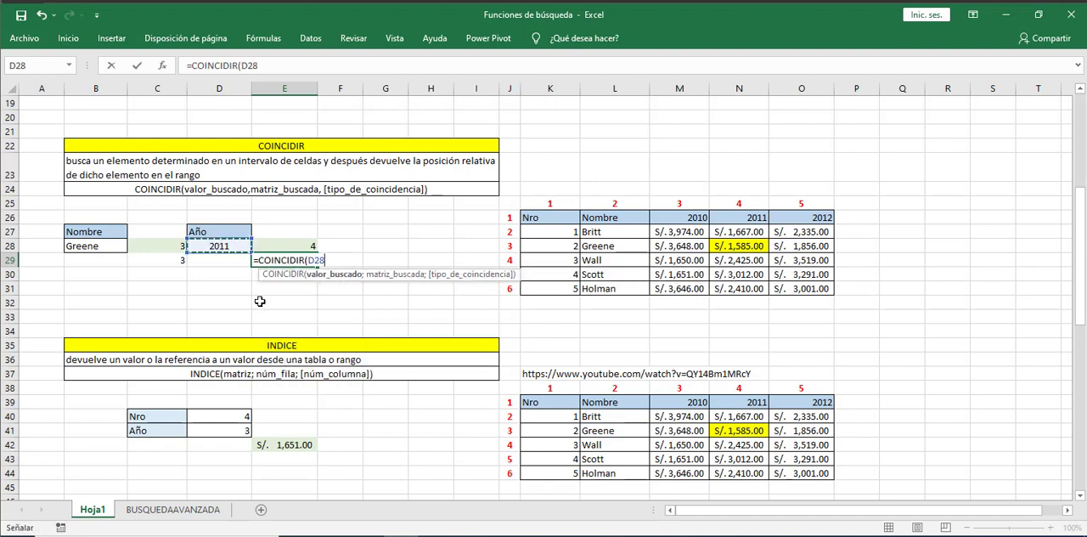
# - Complete the COINCIDIR formula in E29 with K26:O26 as the lookup array and 0 as the match type, and enter it
pyautogui.write(';')
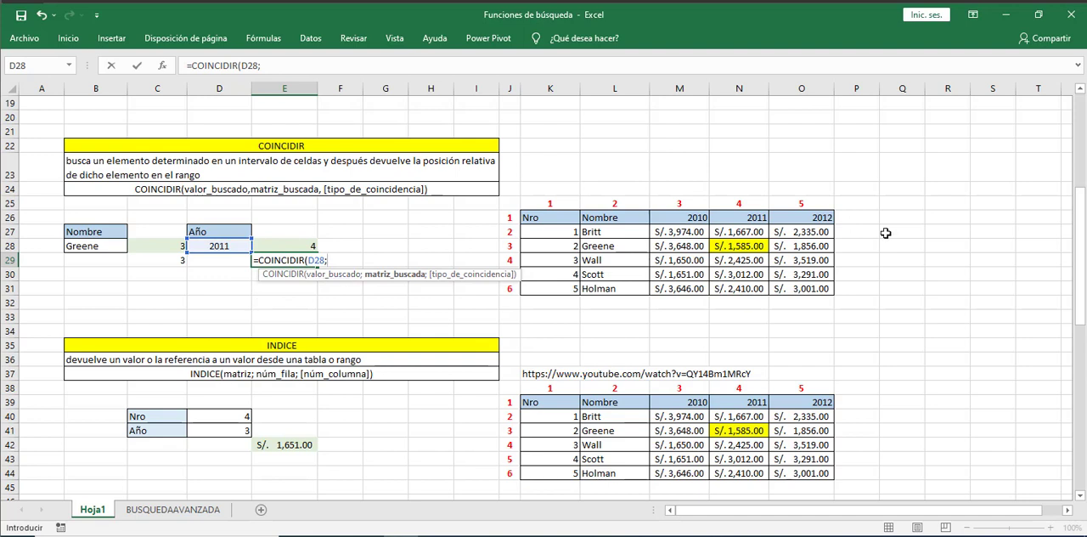
pyautogui.moveTo(535, 219); pyautogui.dragTo(828, 222)
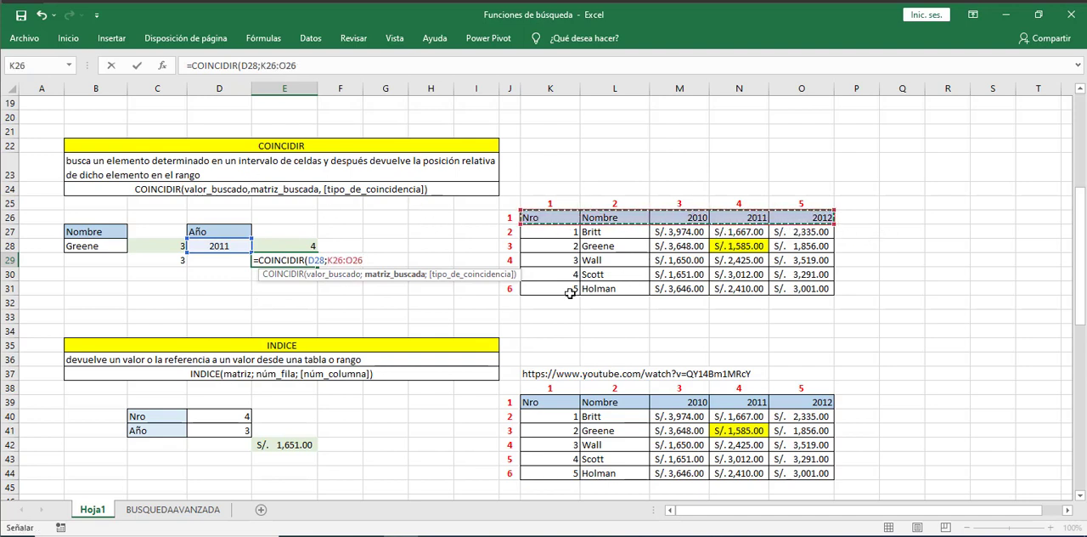
pyautogui.write(';')
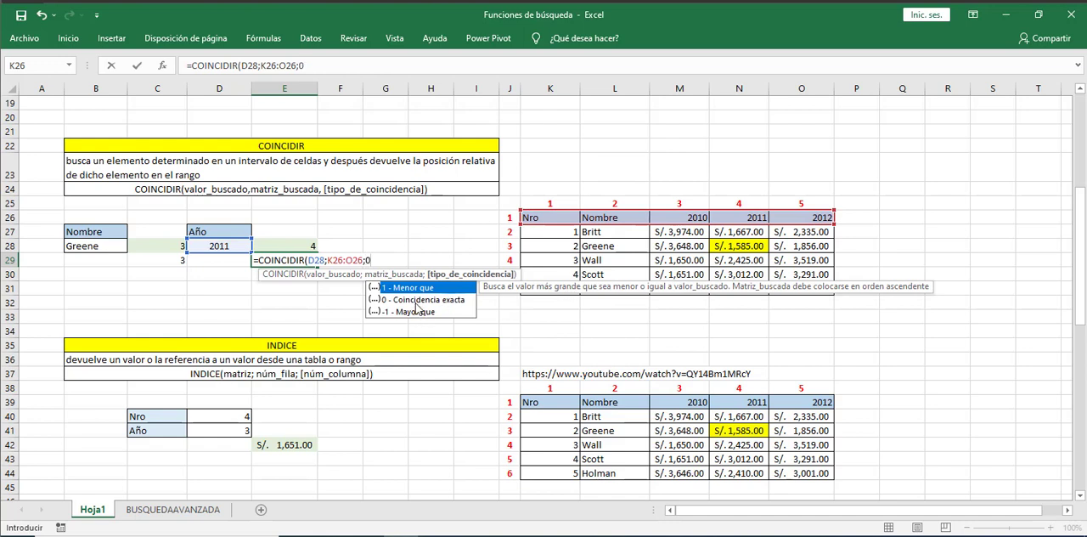
pyautogui.write('0)')
pyautogui.press('Return')
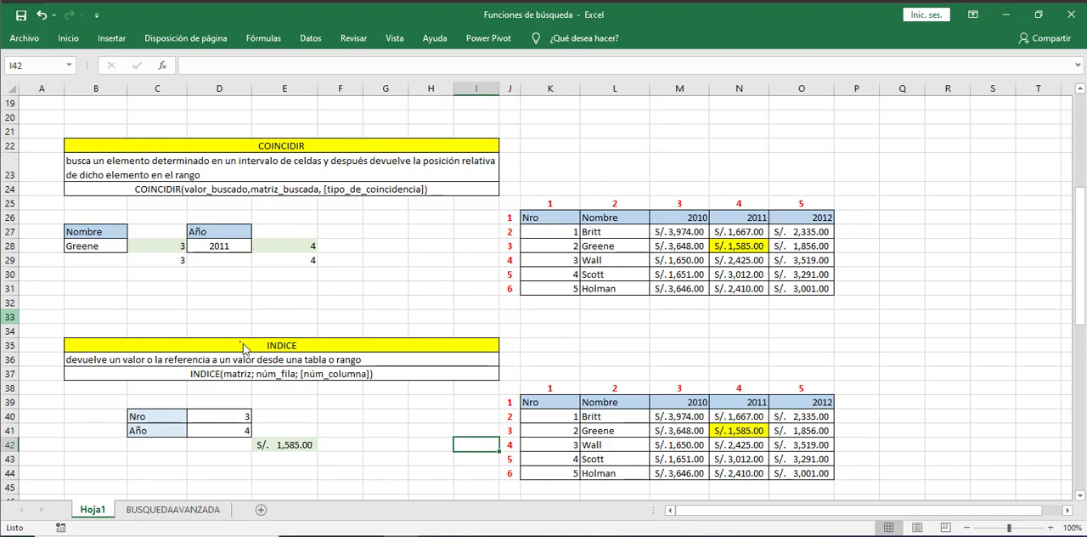
pyautogui.moveTo(237, 331); pyautogui.dragTo(323, 356)
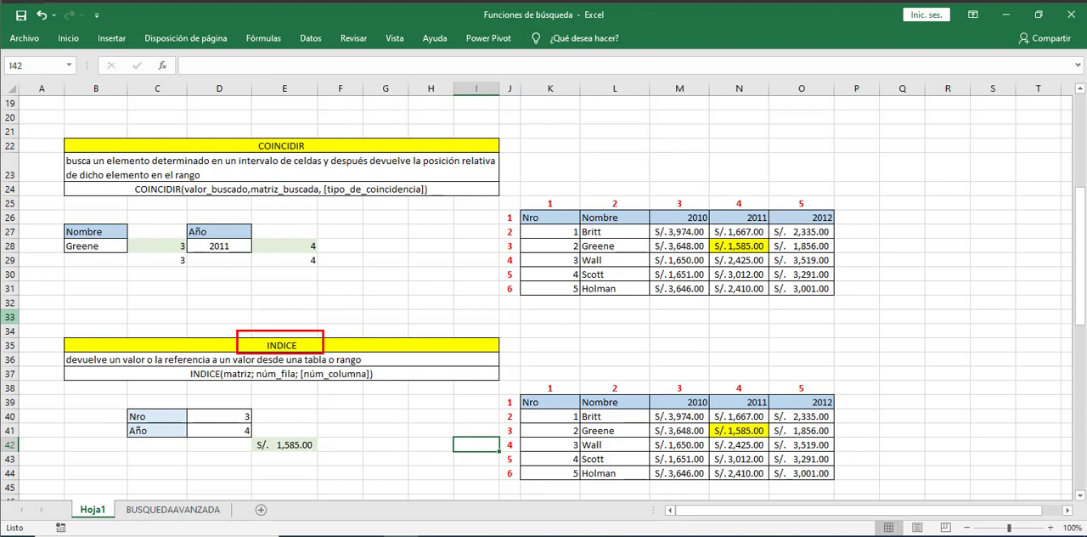
pyautogui.click(242, 381)
pyautogui.click(280, 382)
pyautogui.click(335, 382)
pyautogui.click(477, 428)
pyautogui.moveTo(533, 437); pyautogui.dragTo(891, 437)
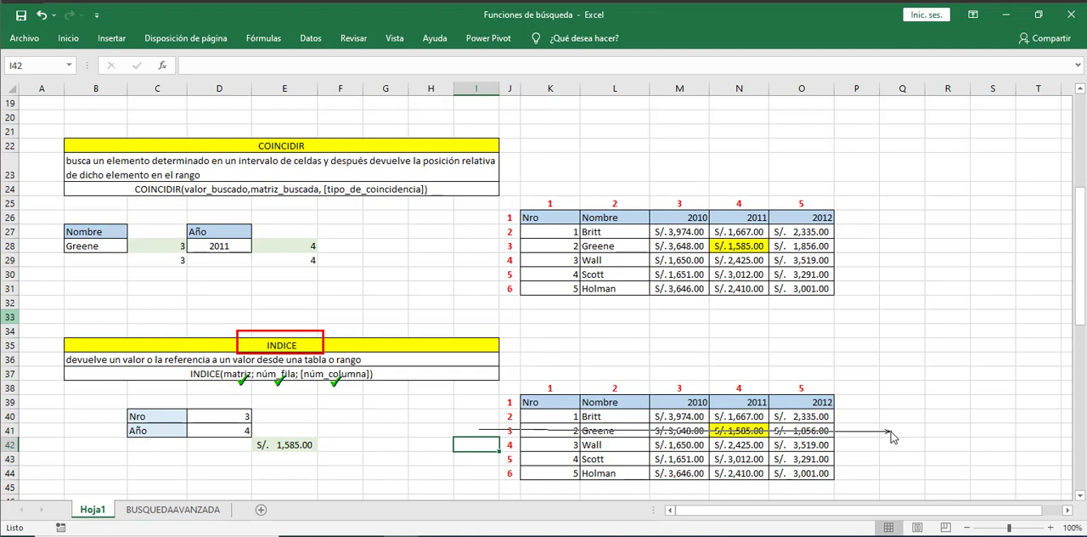
pyautogui.moveTo(759, 351); pyautogui.dragTo(761, 500)
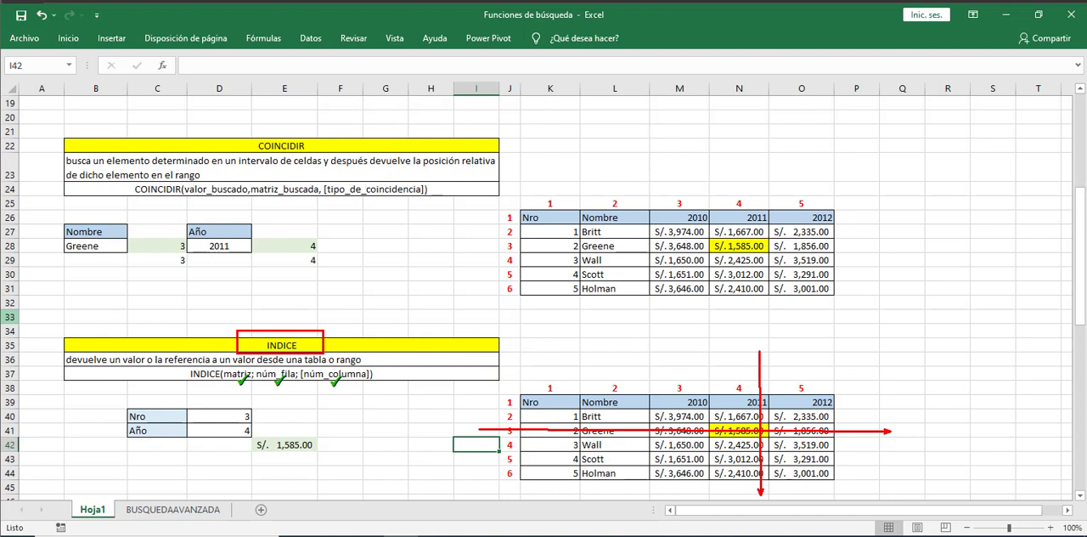
pyautogui.press('Escape')
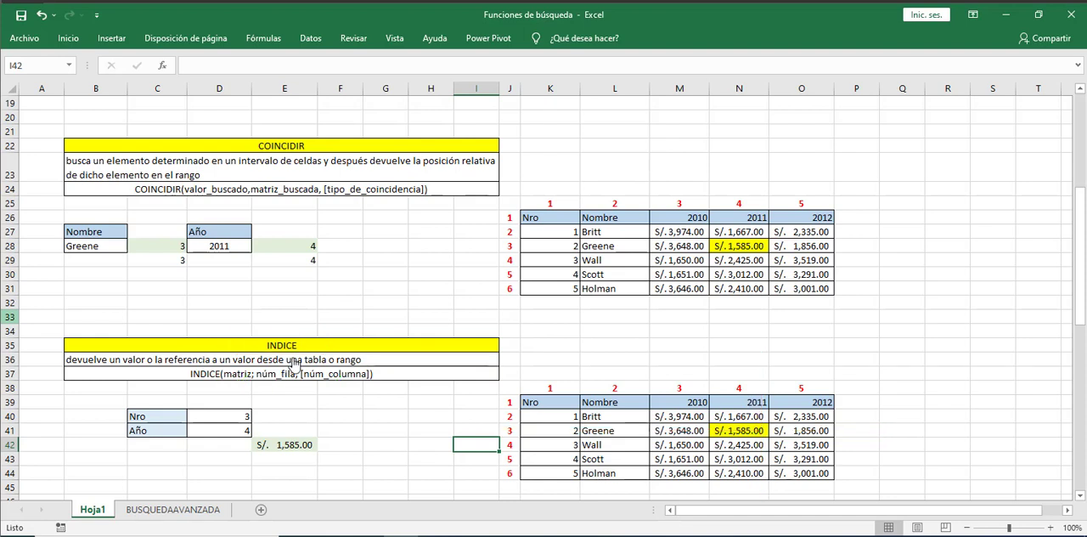
# - Compare the row and column numbers in D40 and D41 with the matching row, column and intersection cell N41 of the INDICE table
pyautogui.click(215, 415)
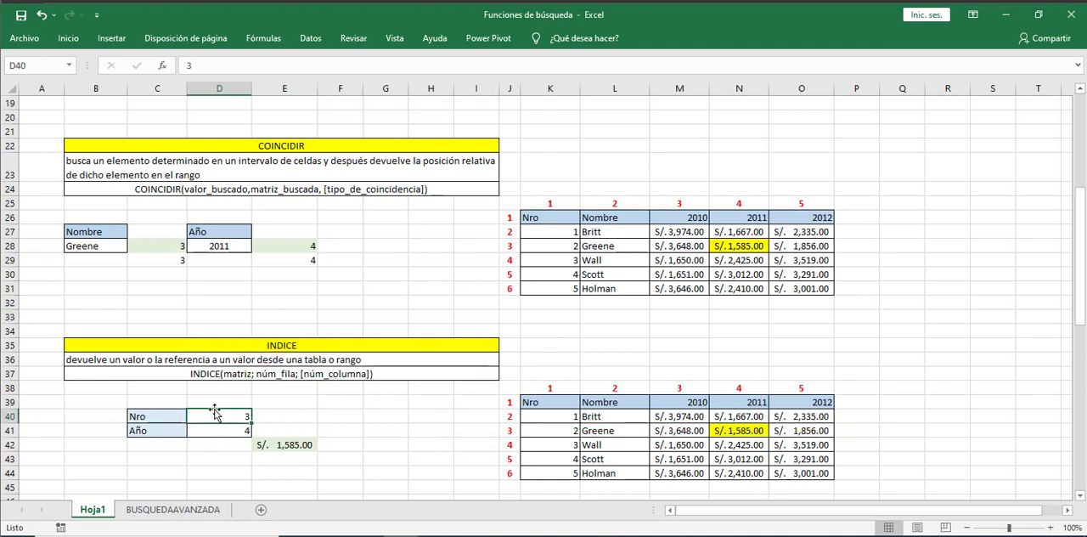
pyautogui.click(537, 430)
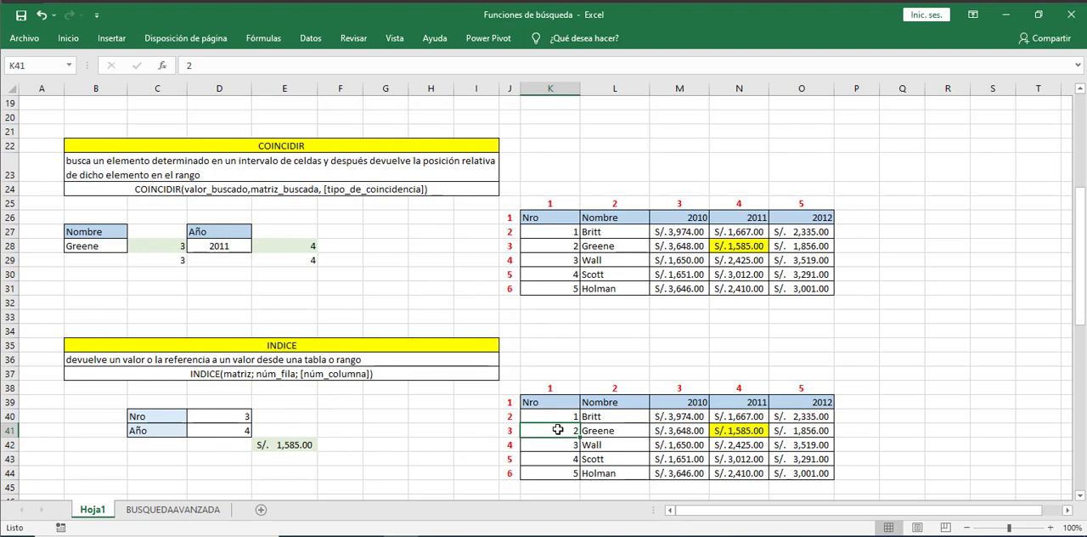
pyautogui.click(540, 401)
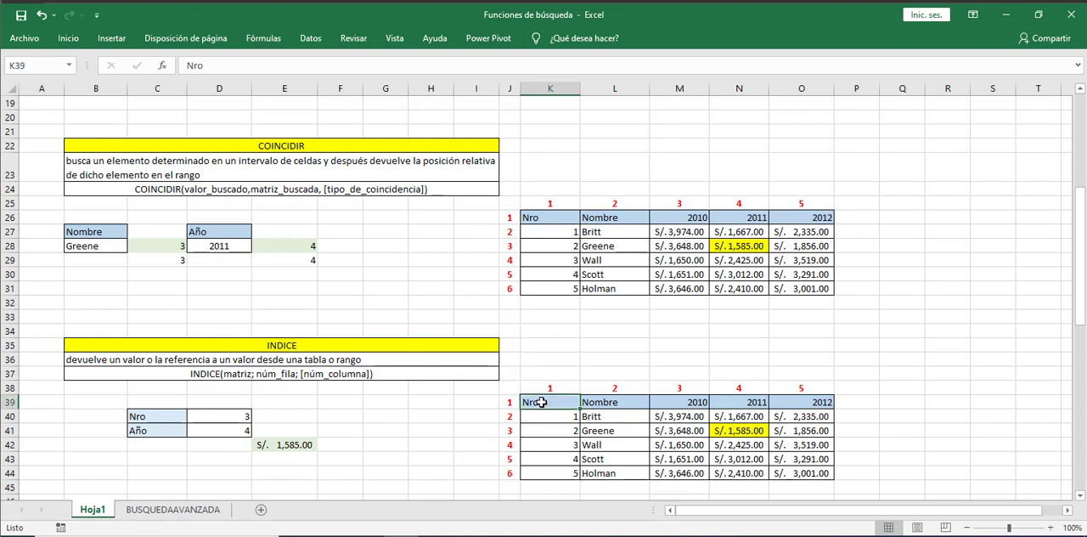
pyautogui.click(215, 430)
pyautogui.click(753, 401)
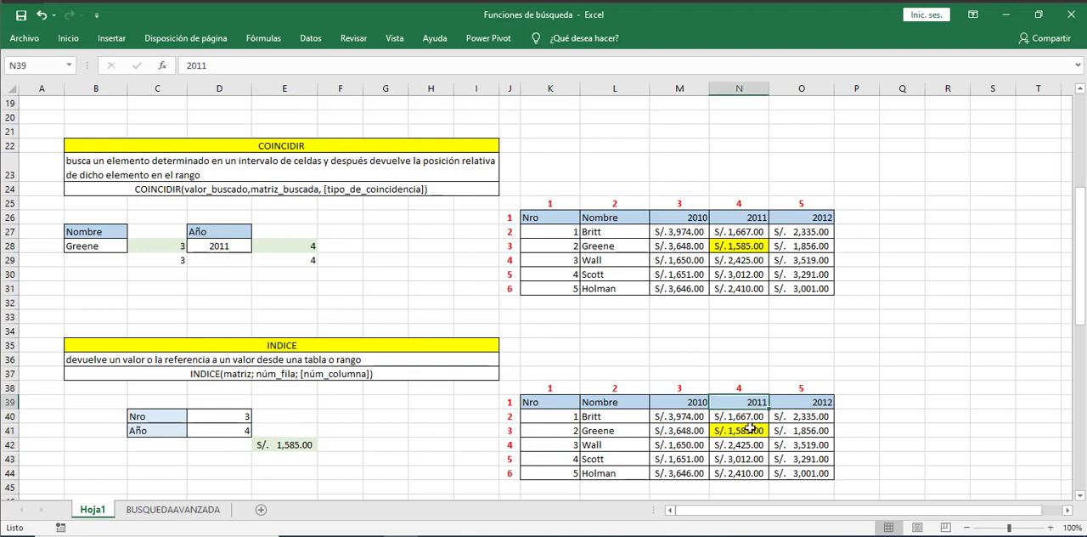
pyautogui.moveTo(748, 378); pyautogui.dragTo(744, 430)
pyautogui.click(745, 430)
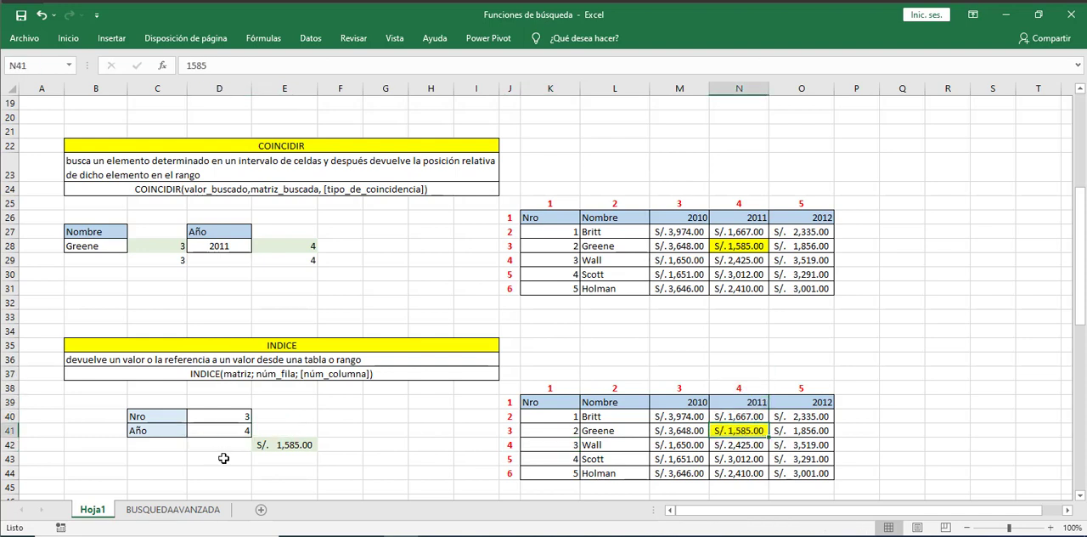
# - Enter an INDICE formula in E43 with K39:O44 as the matrix, D40 as the row number and D41 as the column number
pyautogui.click(304, 459)
pyautogui.write('=in')
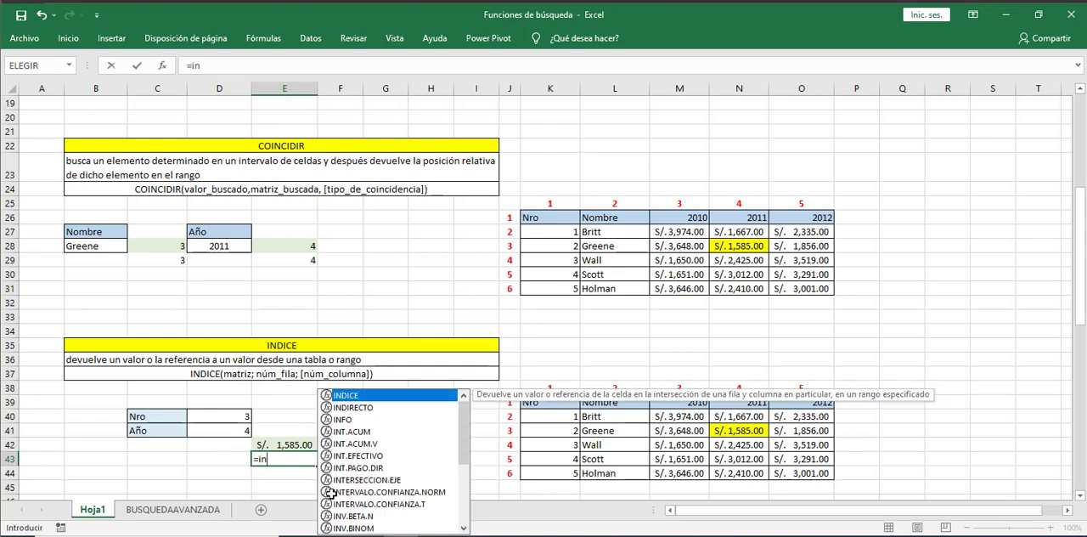
pyautogui.press('Tab')
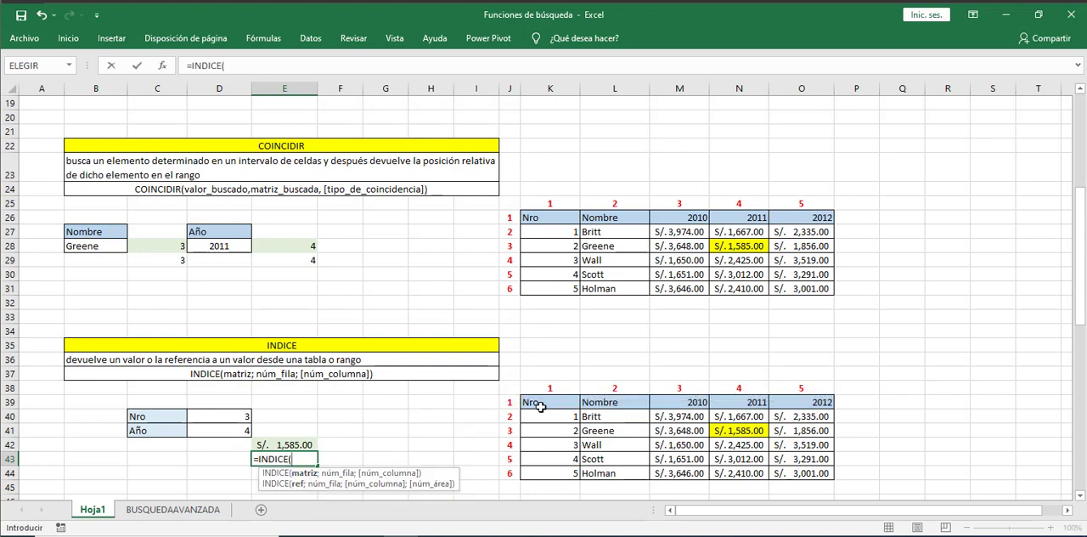
pyautogui.moveTo(540, 407); pyautogui.dragTo(743, 473)
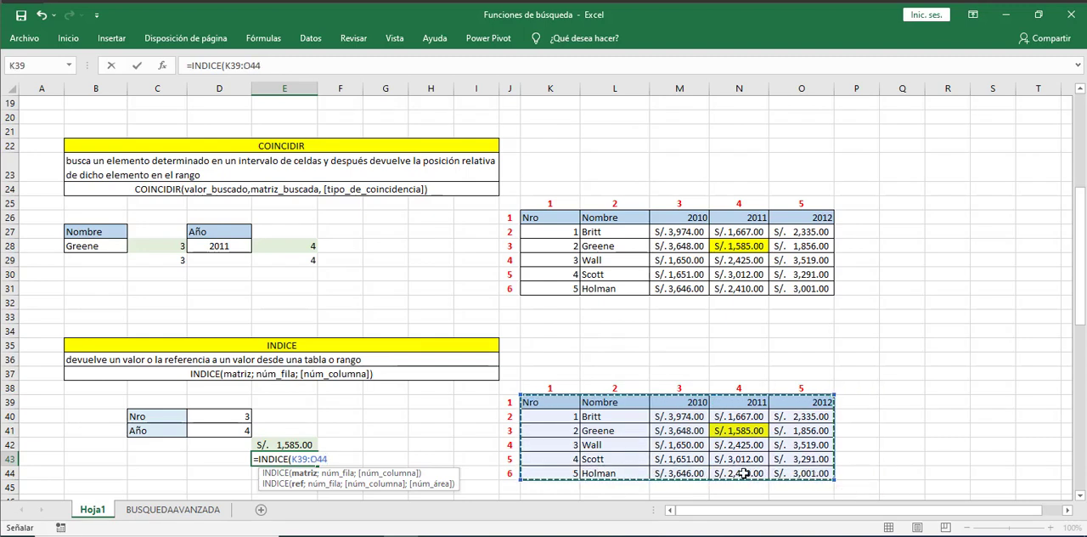
pyautogui.write(';')
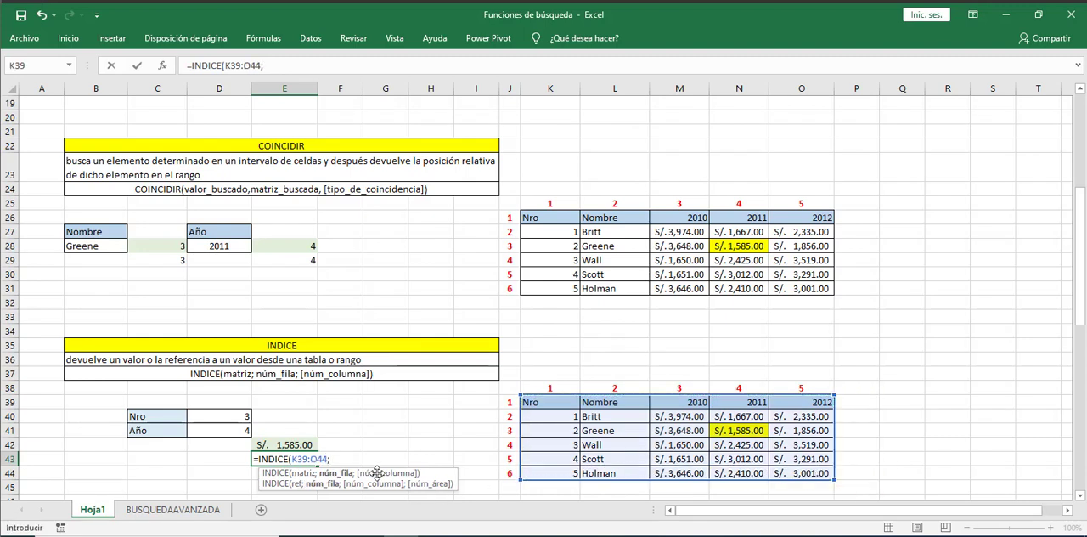
pyautogui.click(214, 419)
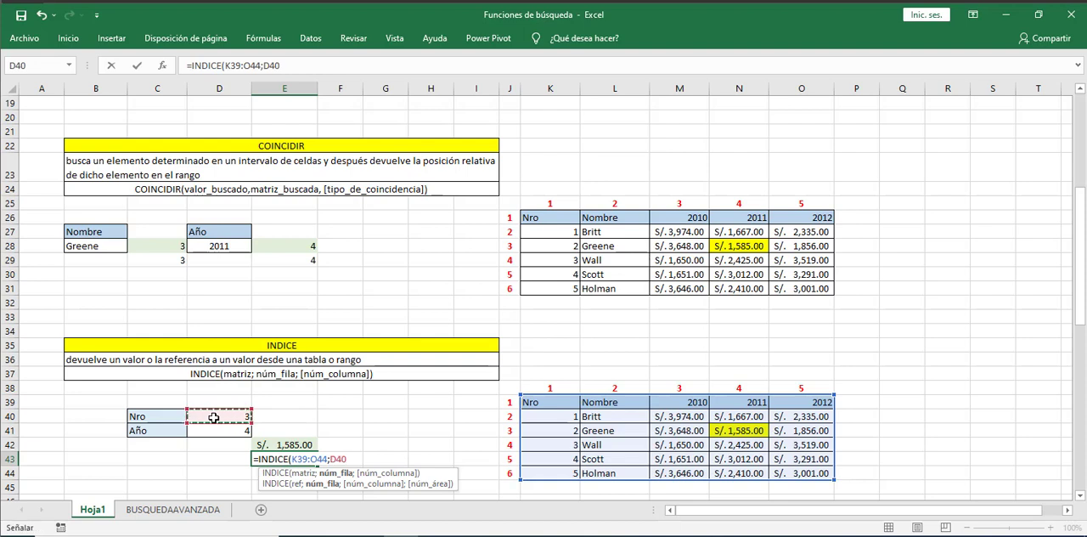
pyautogui.write(';')
pyautogui.click(217, 433)
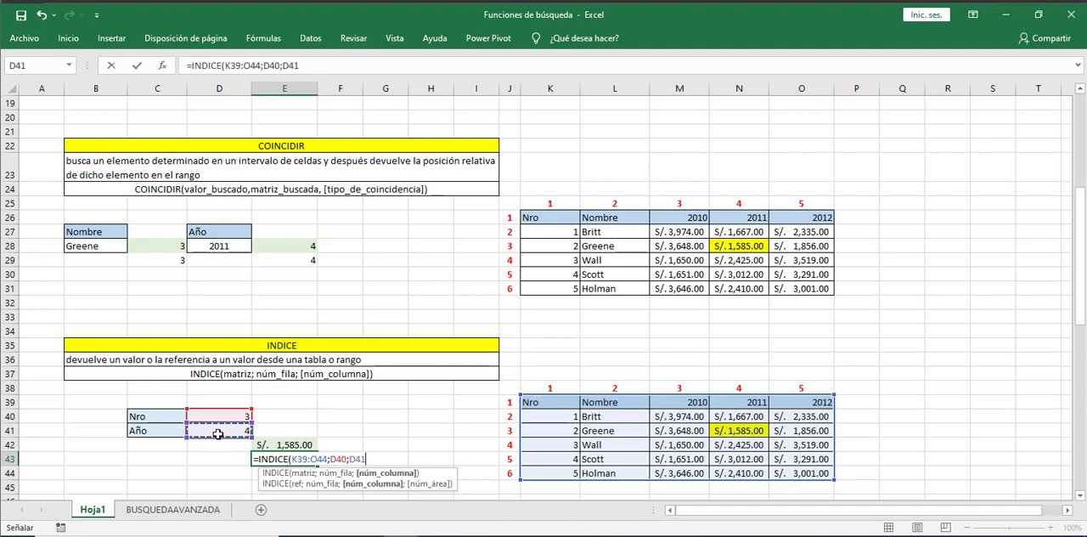
pyautogui.write(')')
pyautogui.press('Return')
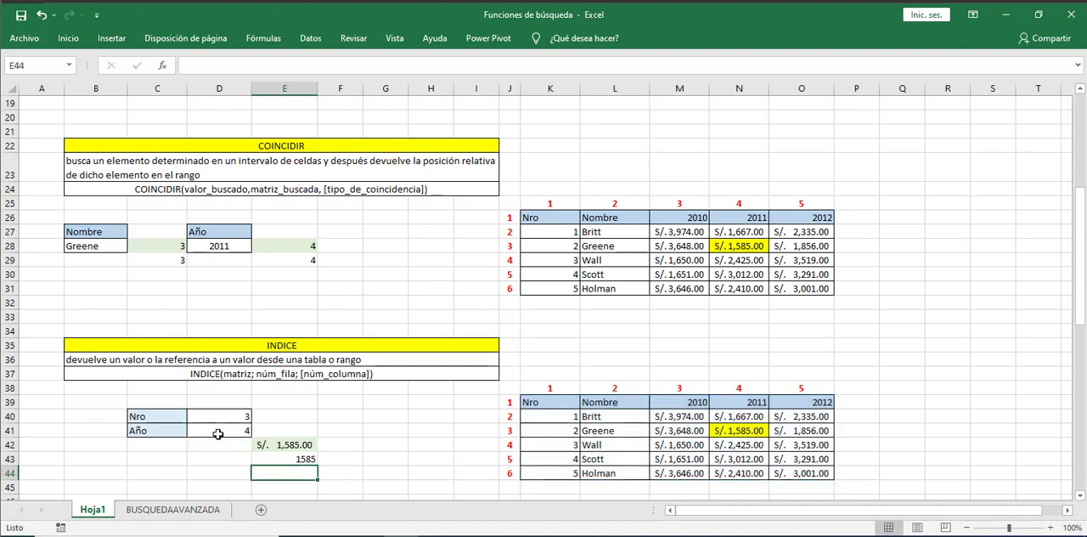
pyautogui.click(299, 459)
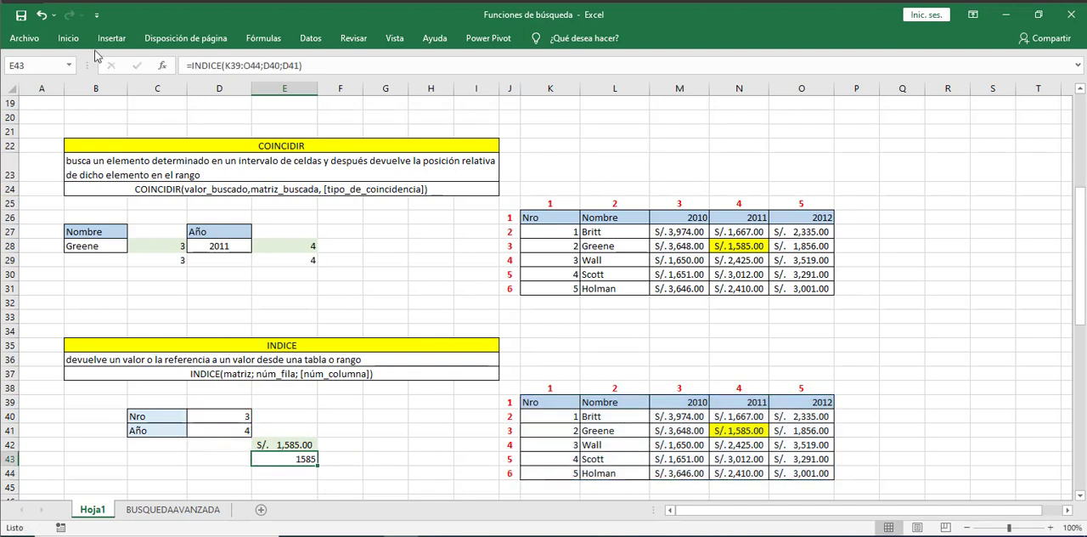
# - Set the row number in D40 to 5 and the column number in D41 to 3 to test the INDICE formula
pyautogui.click(229, 420)
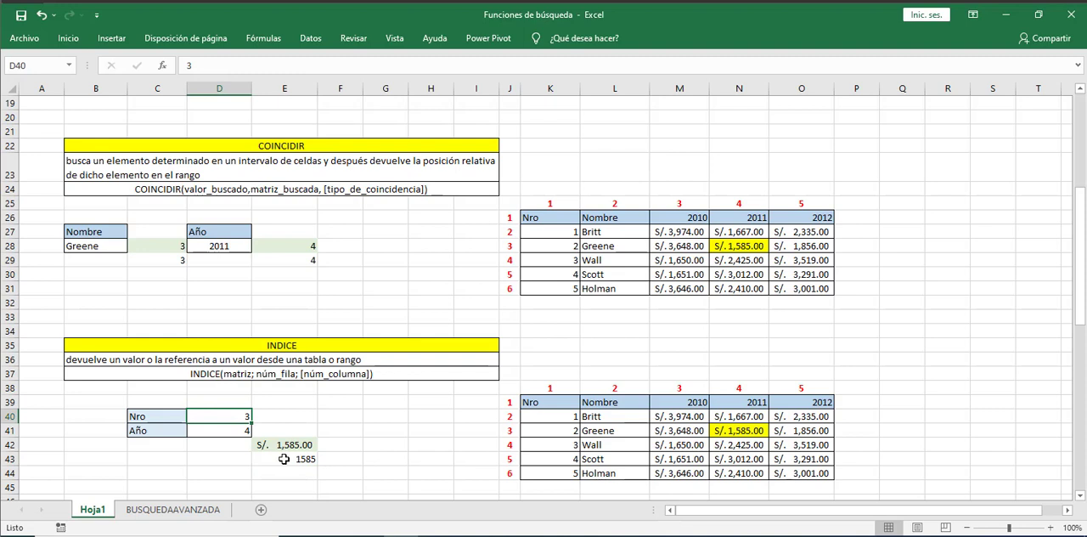
pyautogui.write('5')
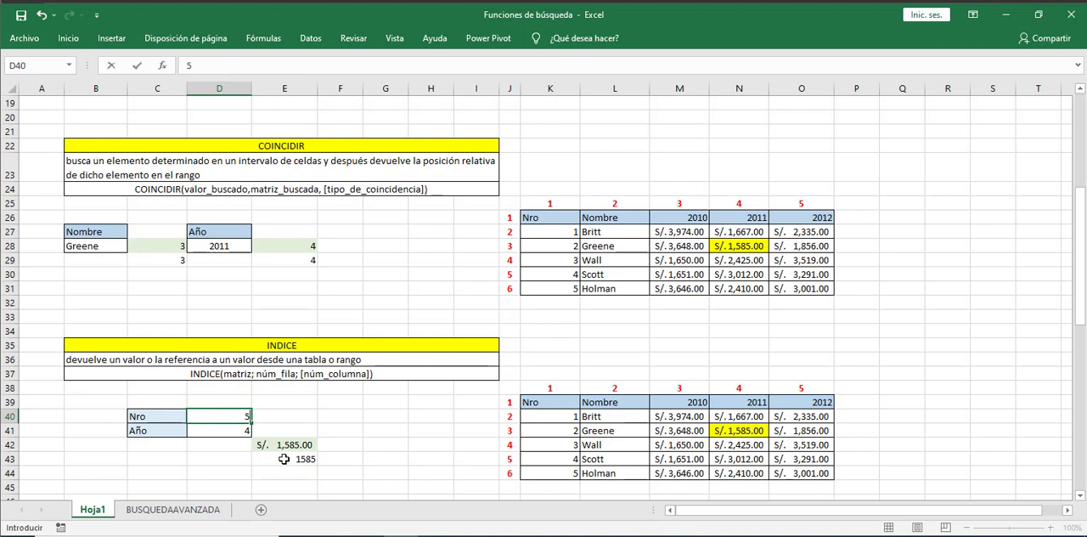
pyautogui.press('Return')
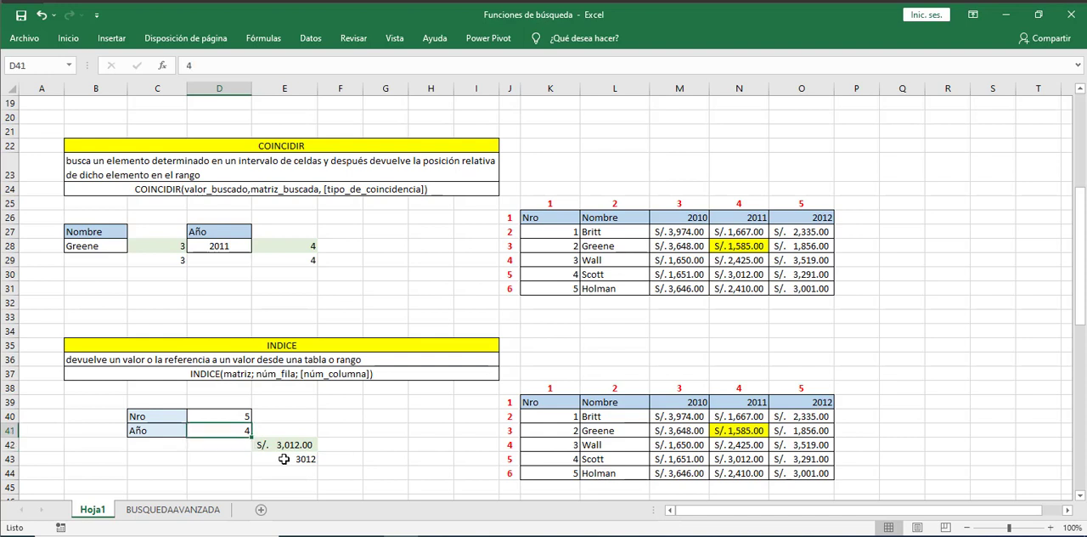
pyautogui.write('3')
pyautogui.press('Return')
pyautogui.click(285, 458)
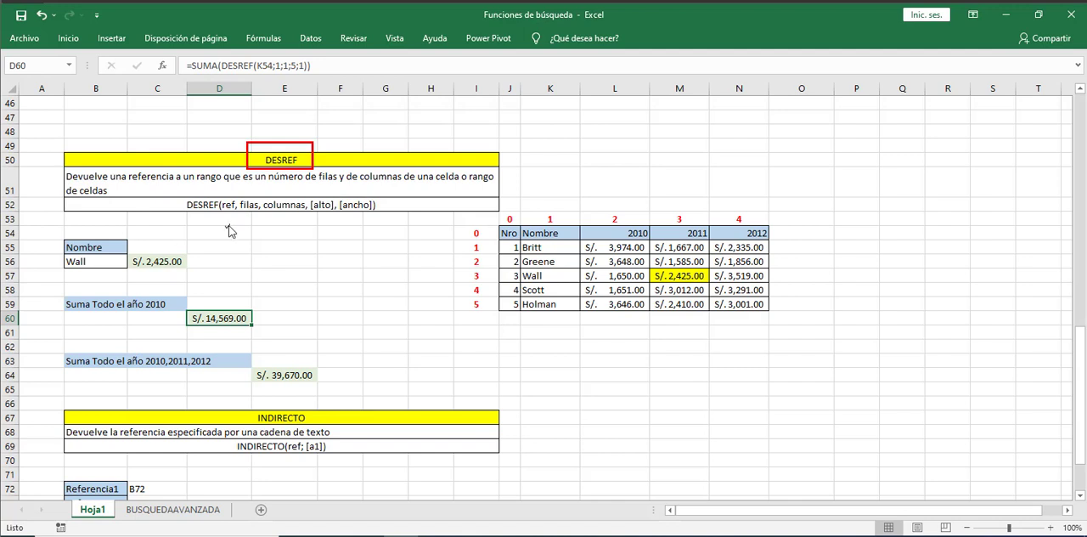
# - Review the arguments in the DESREF syntax: reference, rows, columns, height and width
pyautogui.click(211, 197)
pyautogui.click(229, 196)
pyautogui.click(252, 196)
pyautogui.click(290, 196)
pyautogui.click(326, 196)
pyautogui.click(357, 196)
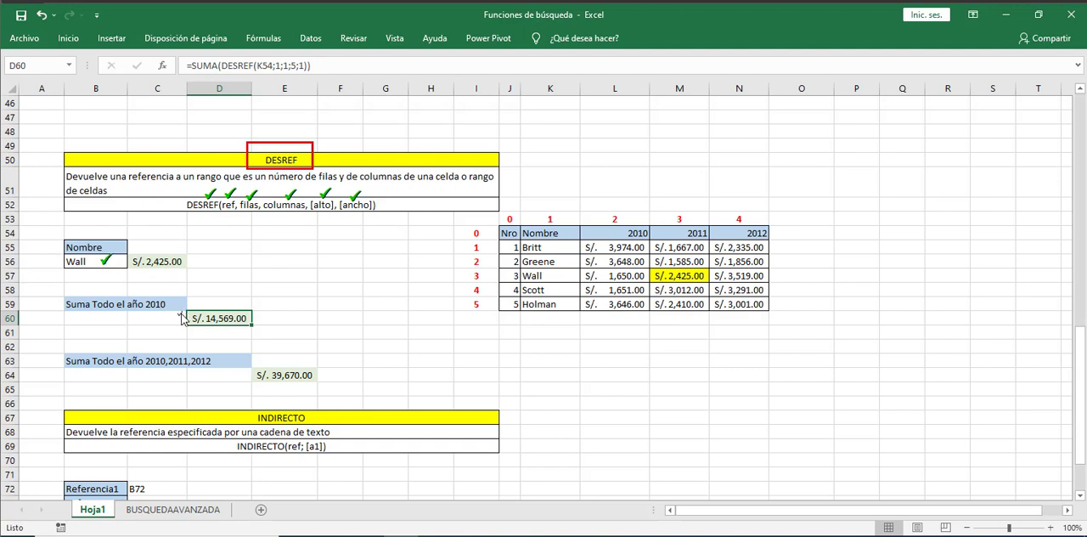
# - Trace the row and column offsets from the Nro header cell J54 to Wall's 2011 value in M57
pyautogui.click(693, 223)
pyautogui.moveTo(499, 226); pyautogui.dragTo(522, 243)
pyautogui.click(565, 216)
pyautogui.click(626, 216)
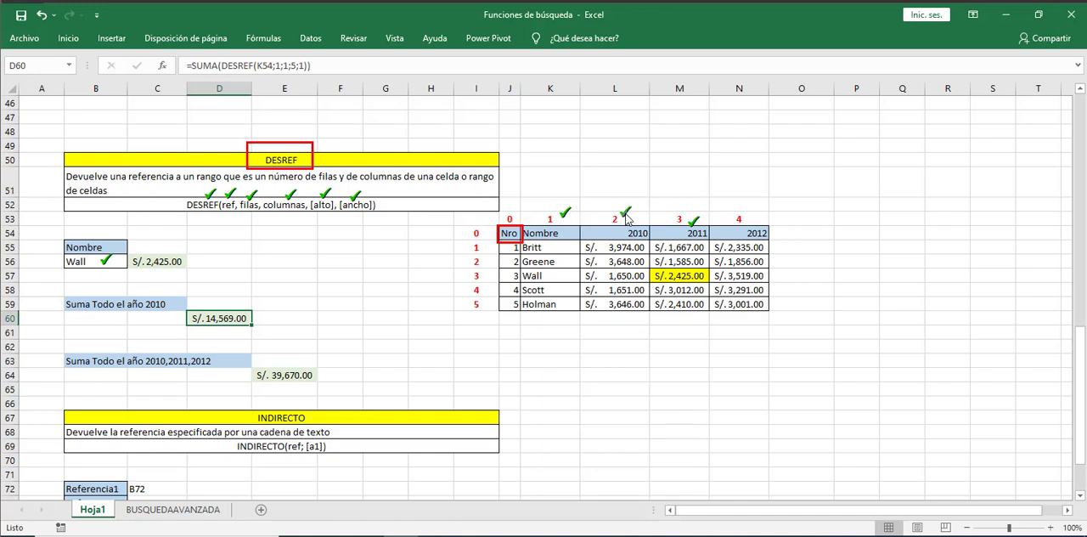
pyautogui.click(684, 212)
pyautogui.click(469, 259)
pyautogui.click(469, 273)
pyautogui.click(708, 276)
pyautogui.click(101, 73)
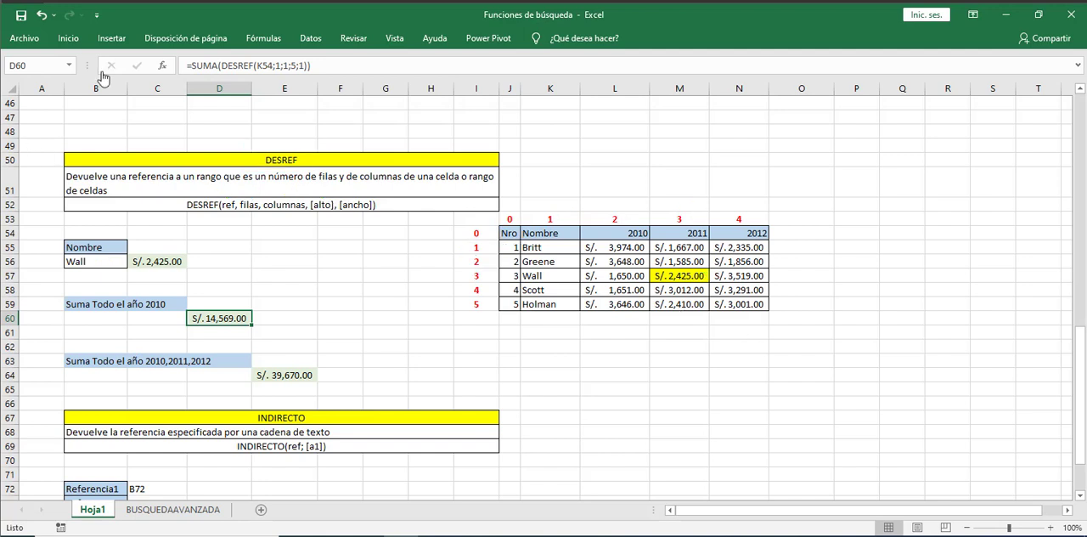
# - Enter a DESREF formula in C57 with J54 as the reference, 3 as the row offset and 3 as the column offset
pyautogui.click(155, 274)
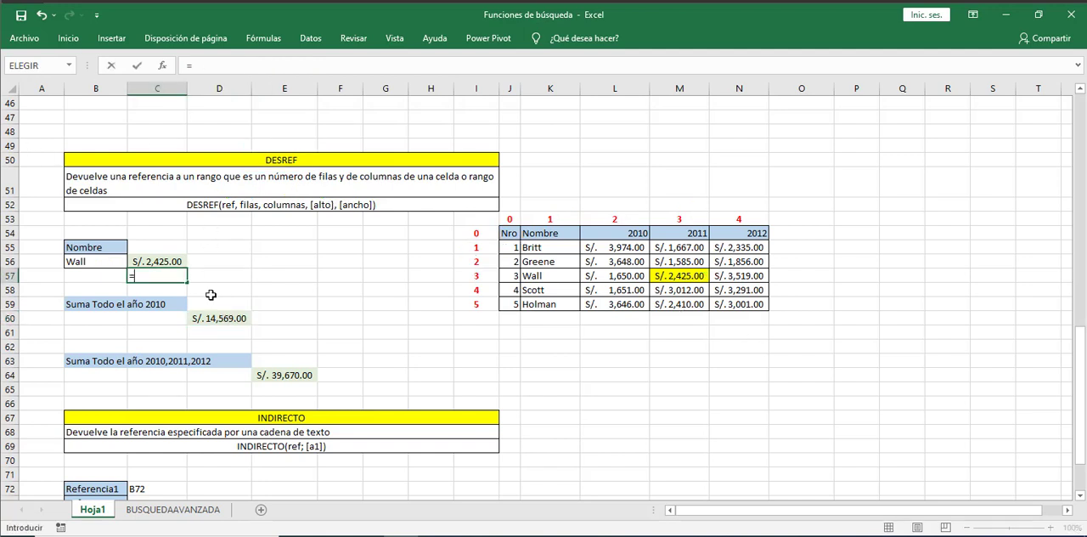
pyautogui.write('=des')
pyautogui.press('Tab')
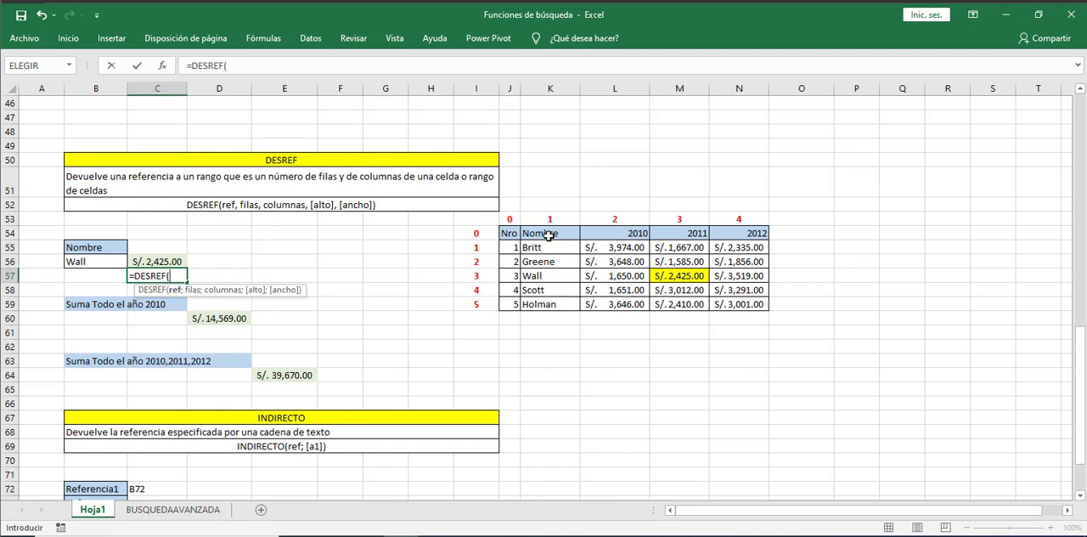
pyautogui.click(509, 232)
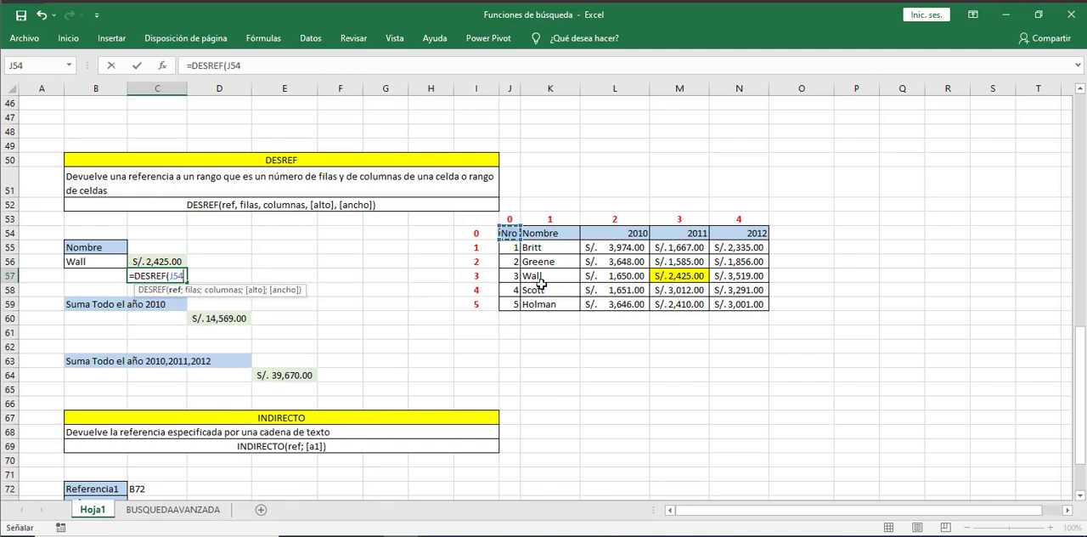
pyautogui.write(';')
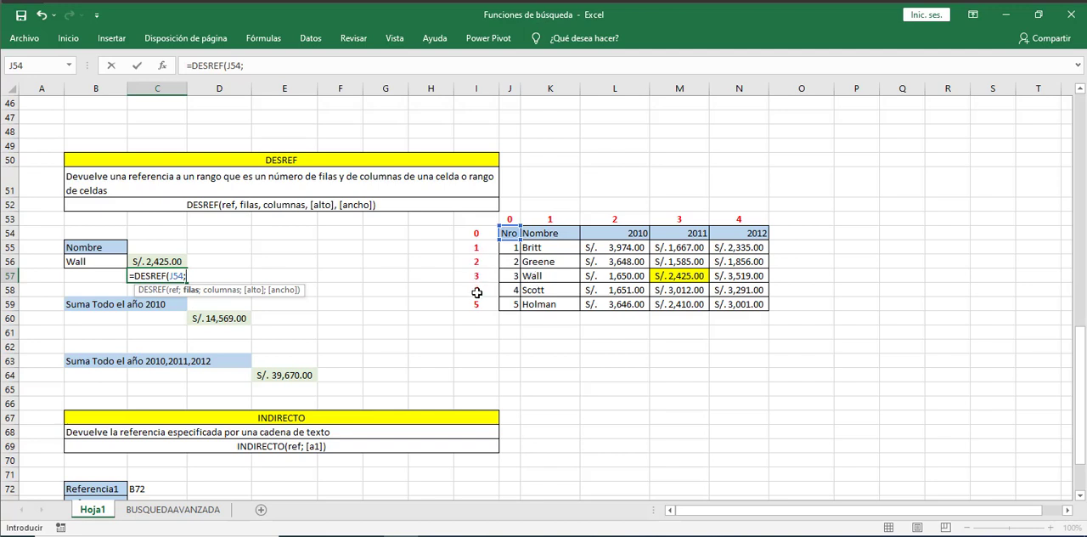
pyautogui.write('3;')
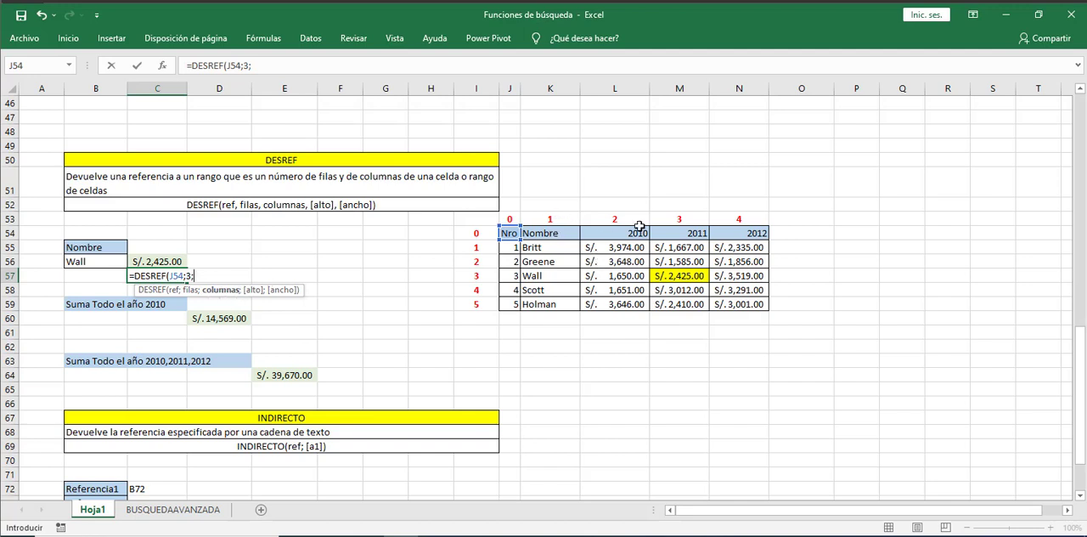
pyautogui.write('3)')
pyautogui.press('Return')
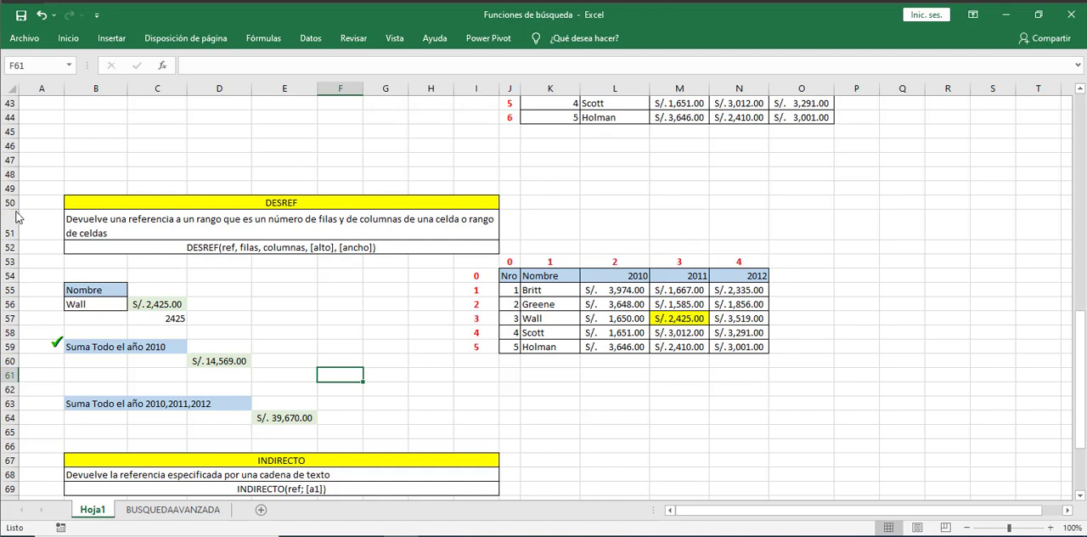
# - Enter a SUMA formula in L61 that totals the 2010 column values in L55:L59
pyautogui.moveTo(111, 357); pyautogui.dragTo(174, 365)
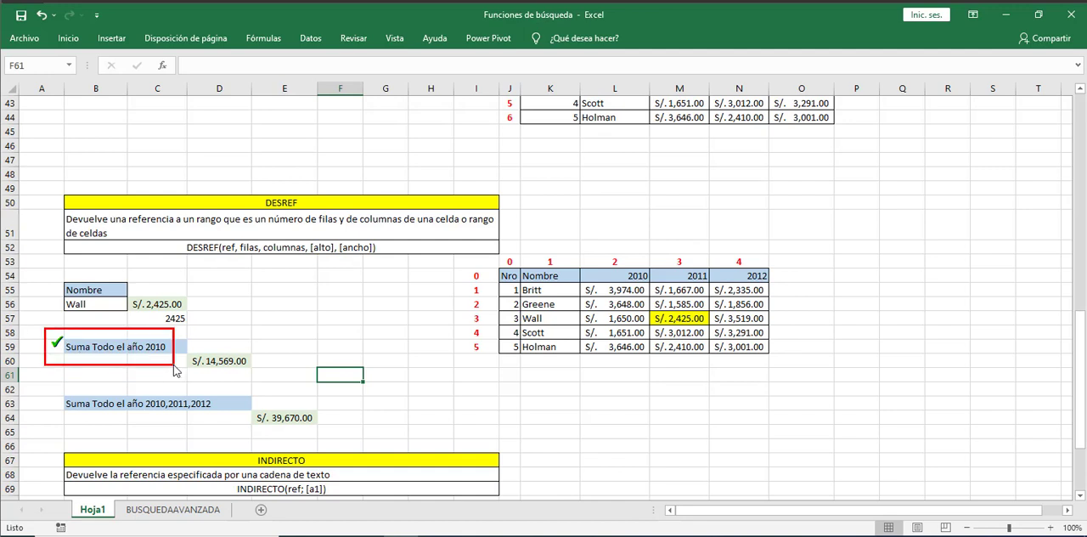
pyautogui.press('Escape')
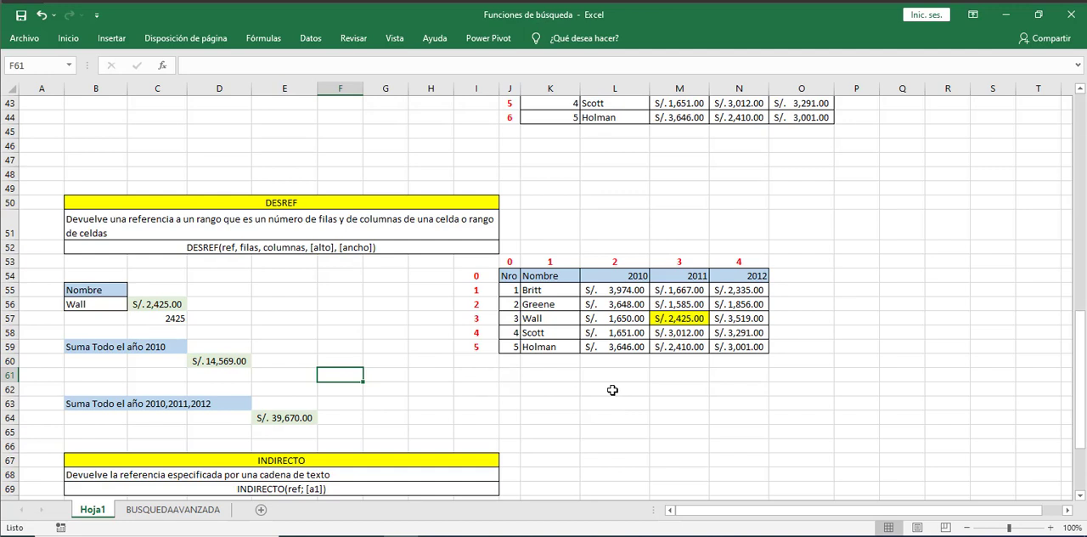
pyautogui.click(116, 351)
pyautogui.moveTo(116, 351); pyautogui.dragTo(170, 348)
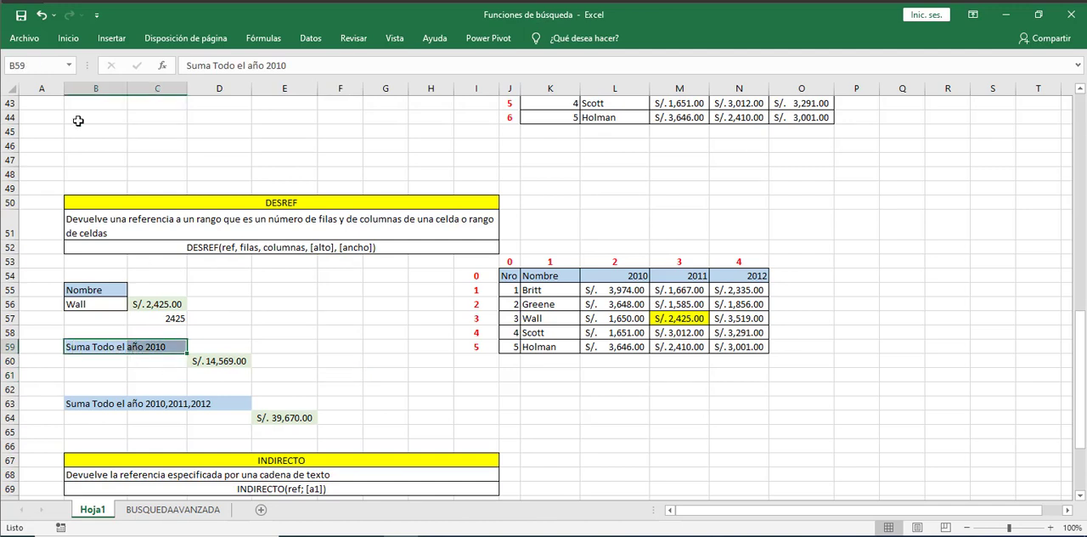
pyautogui.moveTo(613, 276); pyautogui.dragTo(606, 347)
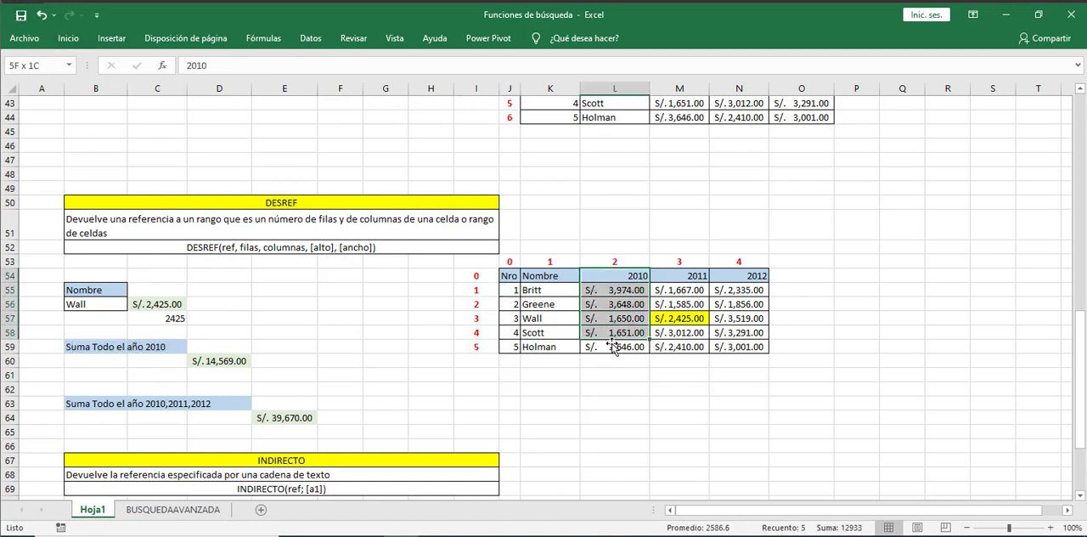
pyautogui.click(610, 379)
pyautogui.write('=')
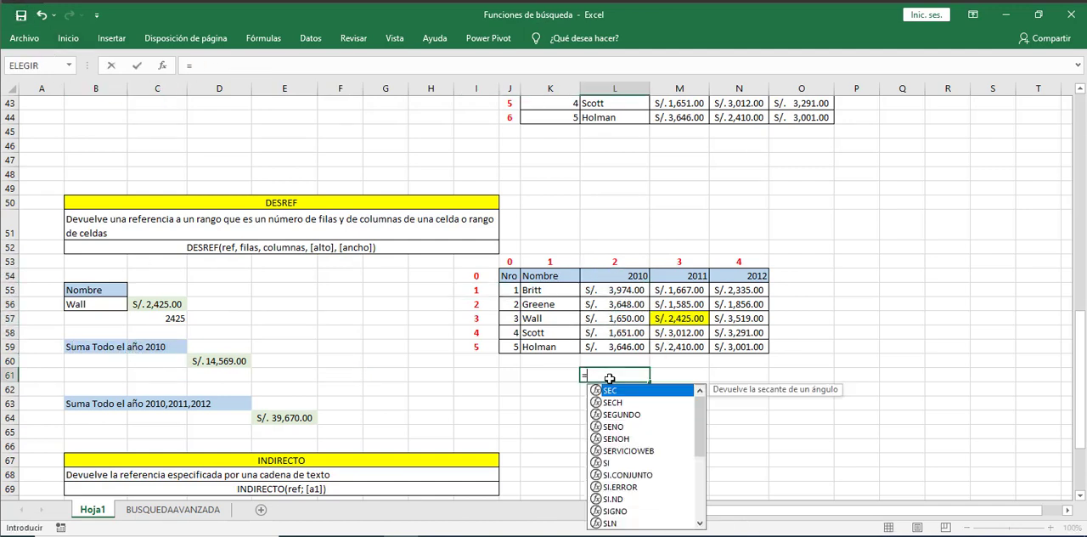
pyautogui.write('suma(')
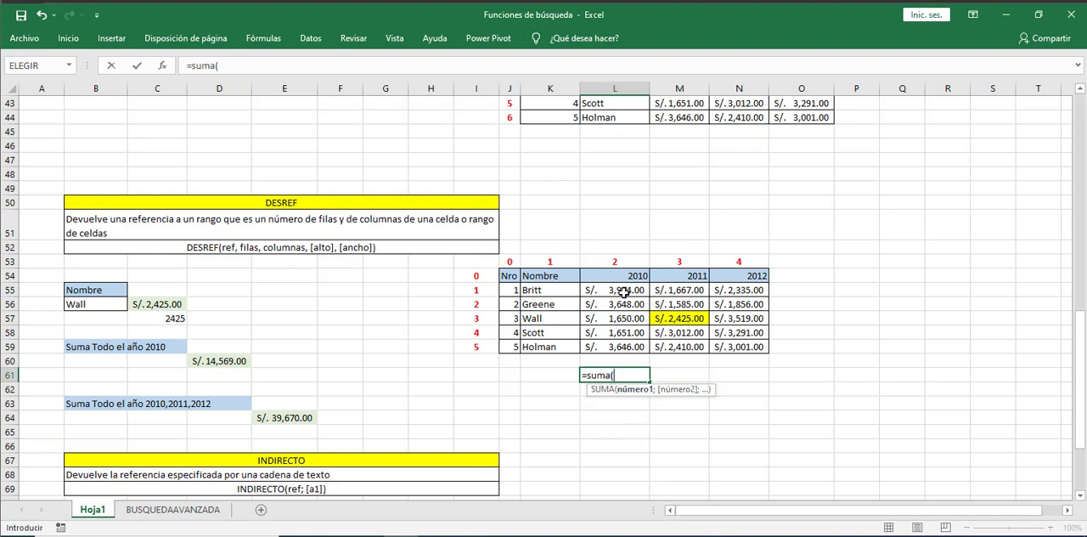
pyautogui.moveTo(625, 292); pyautogui.dragTo(624, 347)
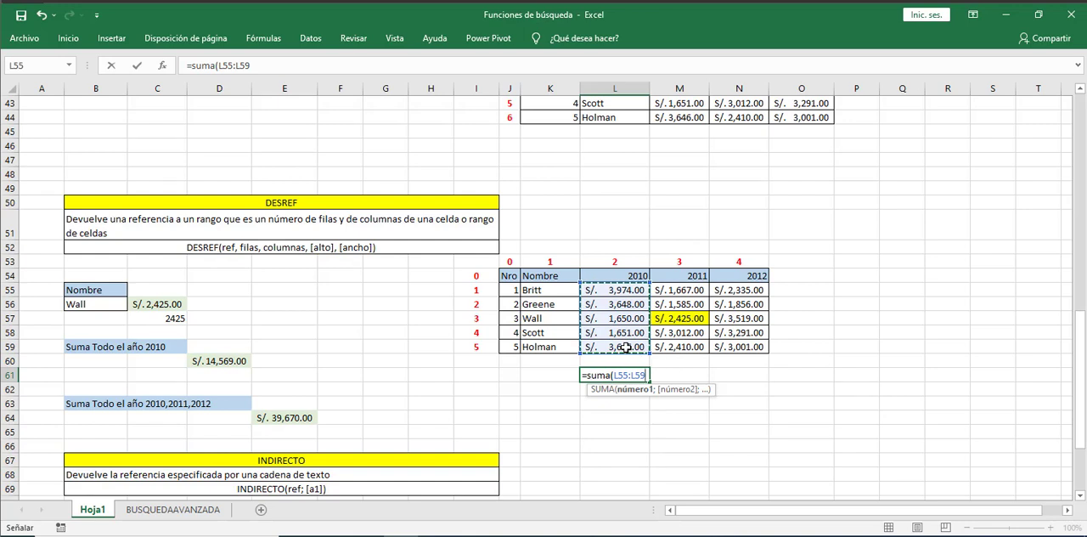
pyautogui.write(')')
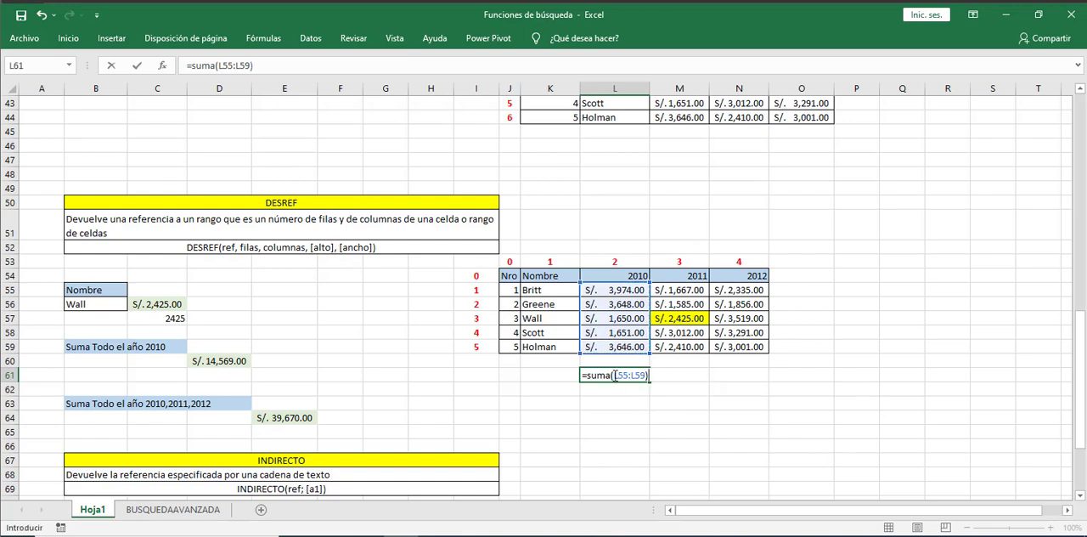
pyautogui.moveTo(614, 375); pyautogui.dragTo(645, 376)
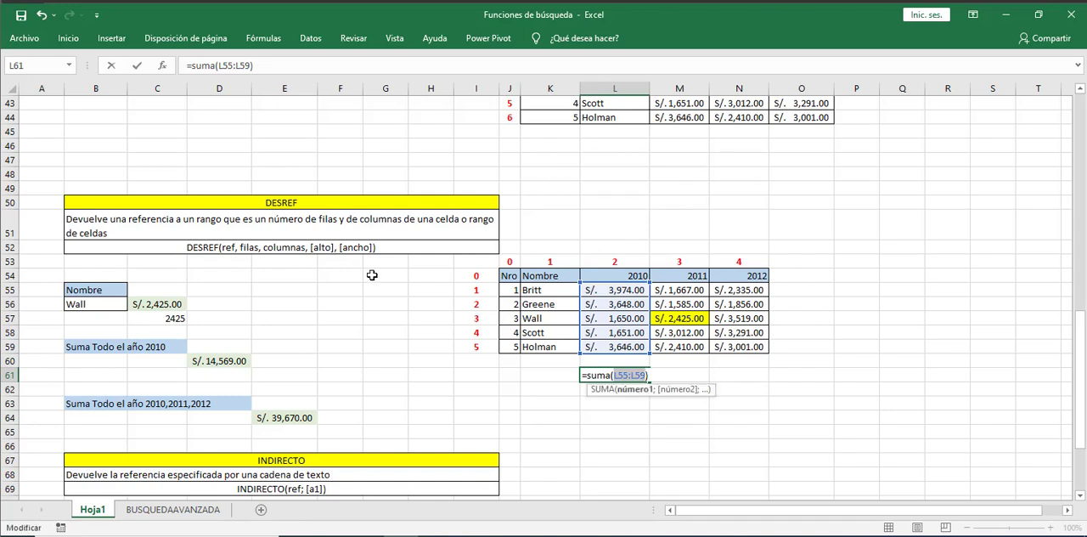
pyautogui.press('Return')
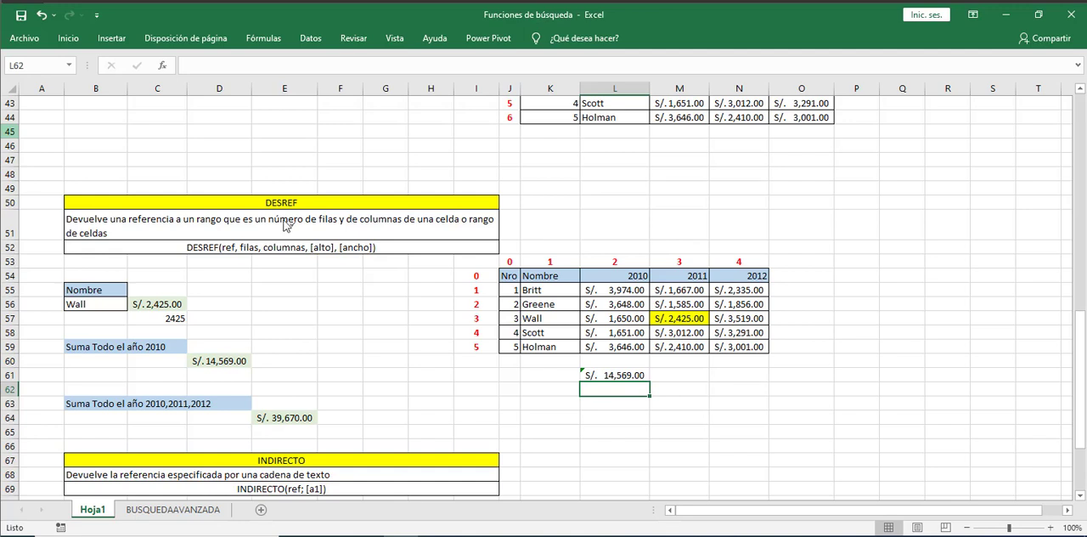
# - Go through the reference, rows, columns, height and width arguments of the DESREF syntax before building the 2010 sum
pyautogui.click(233, 238)
pyautogui.click(255, 241)
pyautogui.click(288, 241)
pyautogui.click(326, 242)
pyautogui.click(360, 243)
# - Start a SUMA formula in D61 with a nested DESREF that uses the Nro header cell J54 as its reference
pyautogui.click(234, 378)
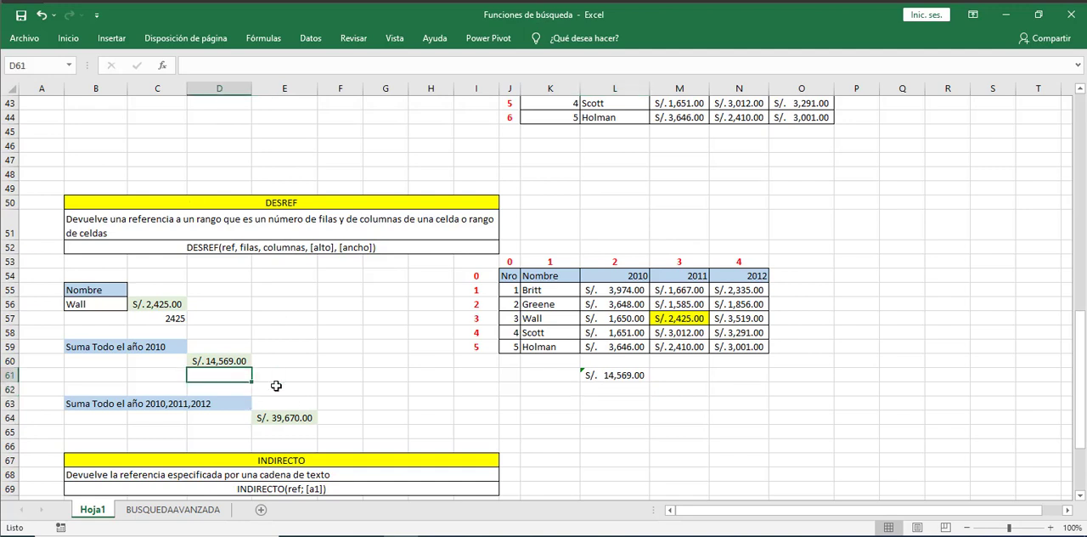
pyautogui.write('=')
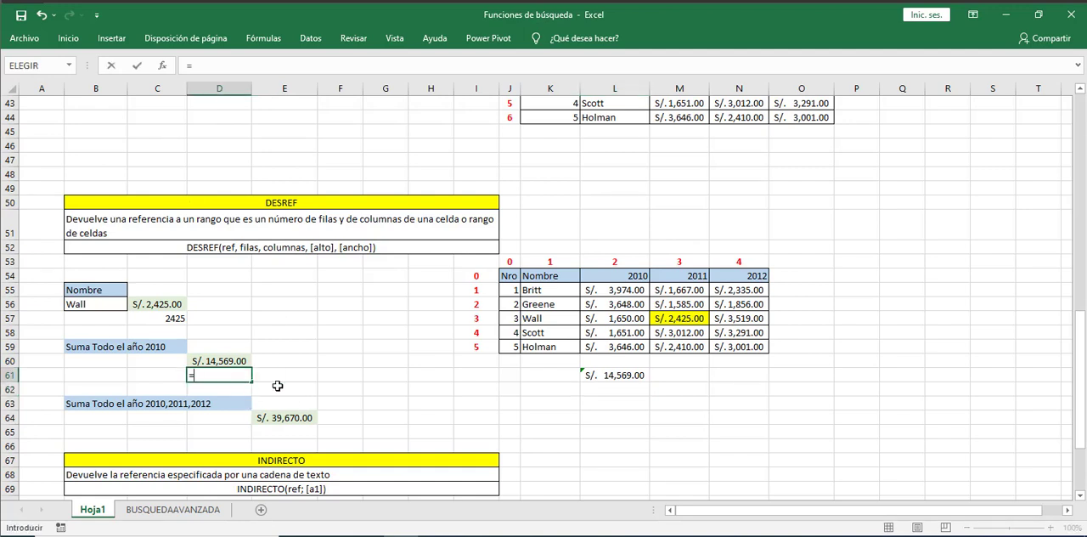
pyautogui.write('sum')
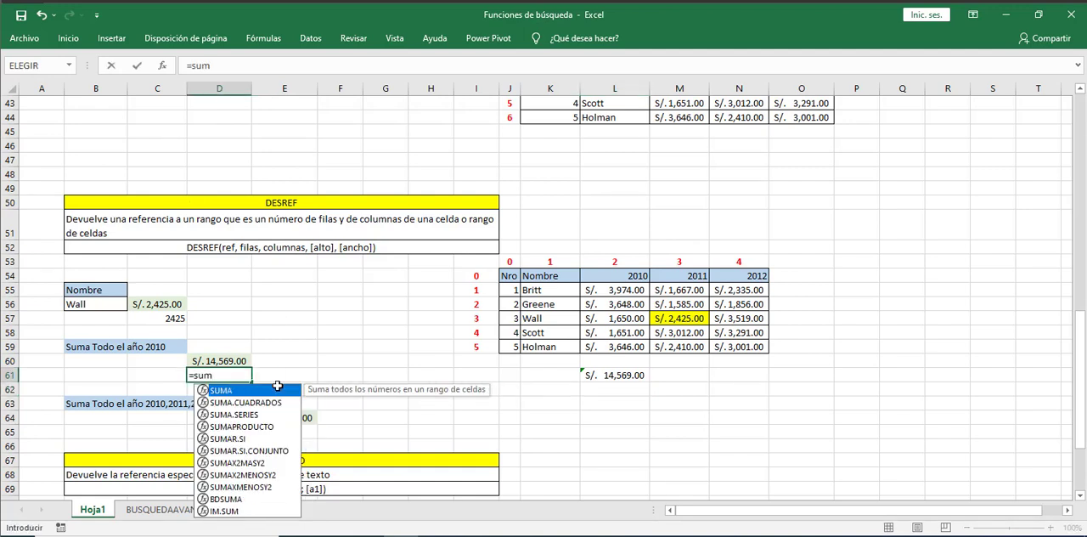
pyautogui.write('a(')
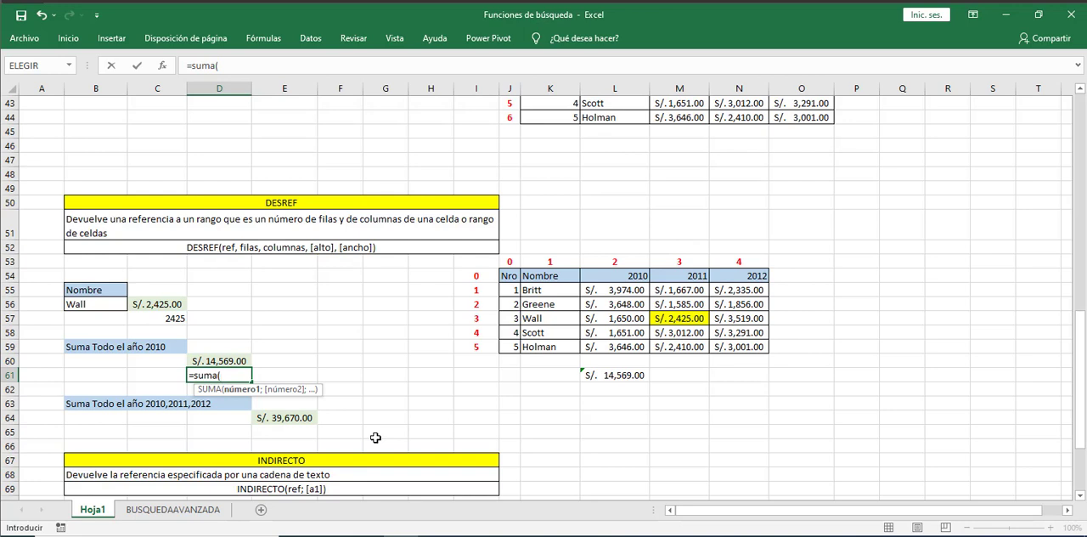
pyautogui.write('des')
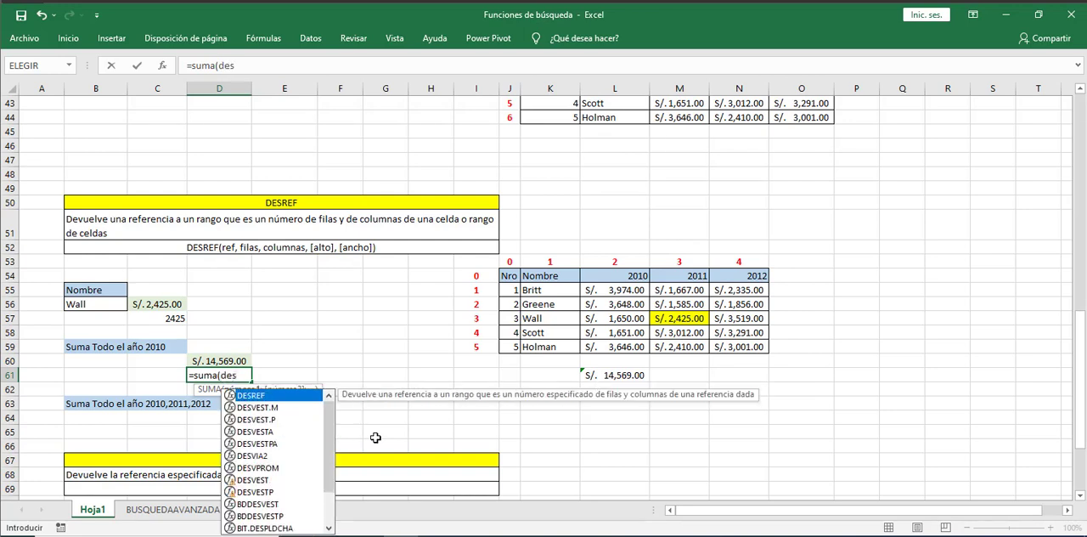
pyautogui.press('Tab')
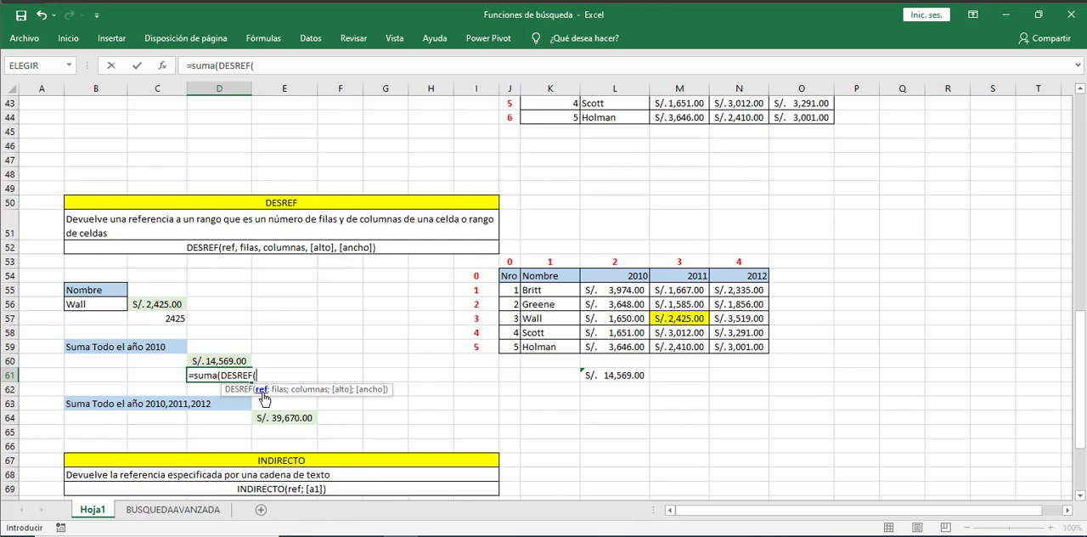
pyautogui.click(507, 275)
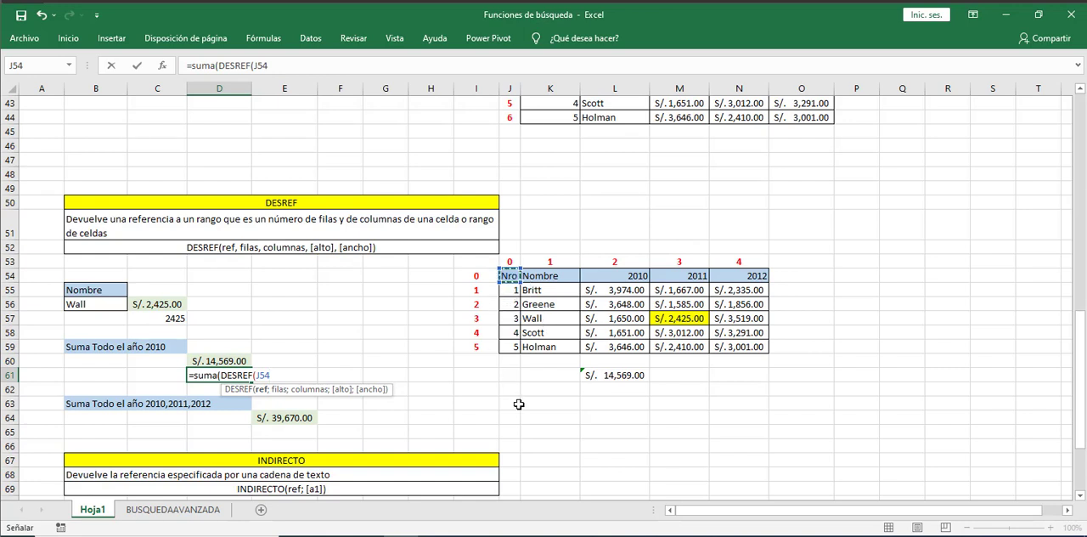
# - Set the nested DESREF offsets to 1 row and 2 columns
pyautogui.write(';1')
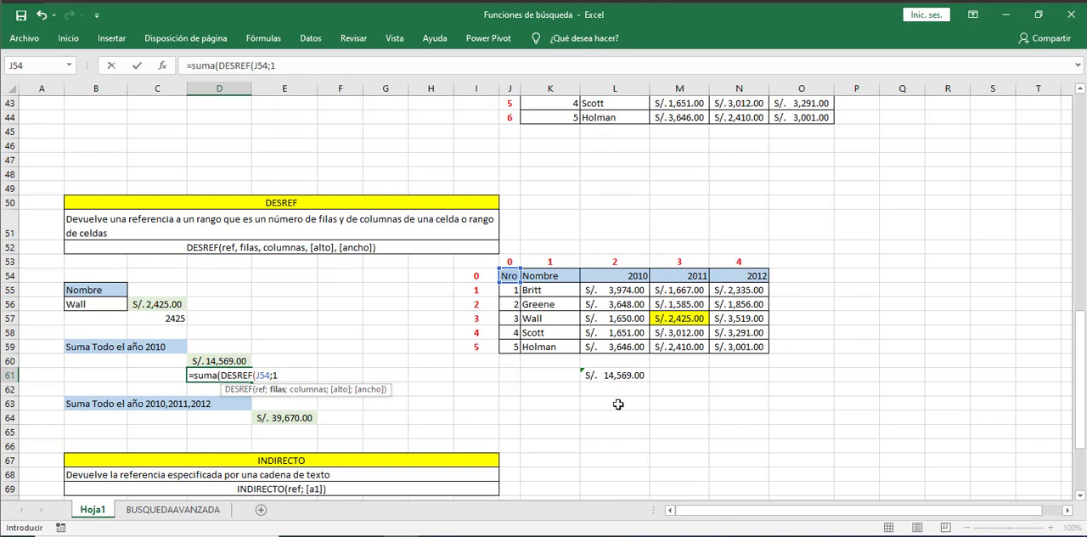
pyautogui.write('2')
pyautogui.press('BackSpace')
pyautogui.write(';')
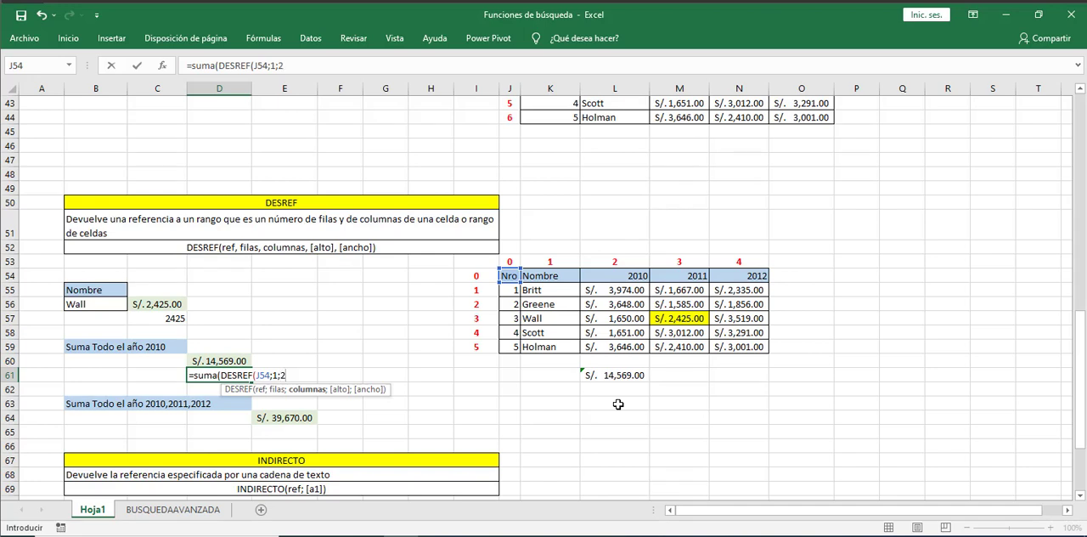
pyautogui.write('2;')
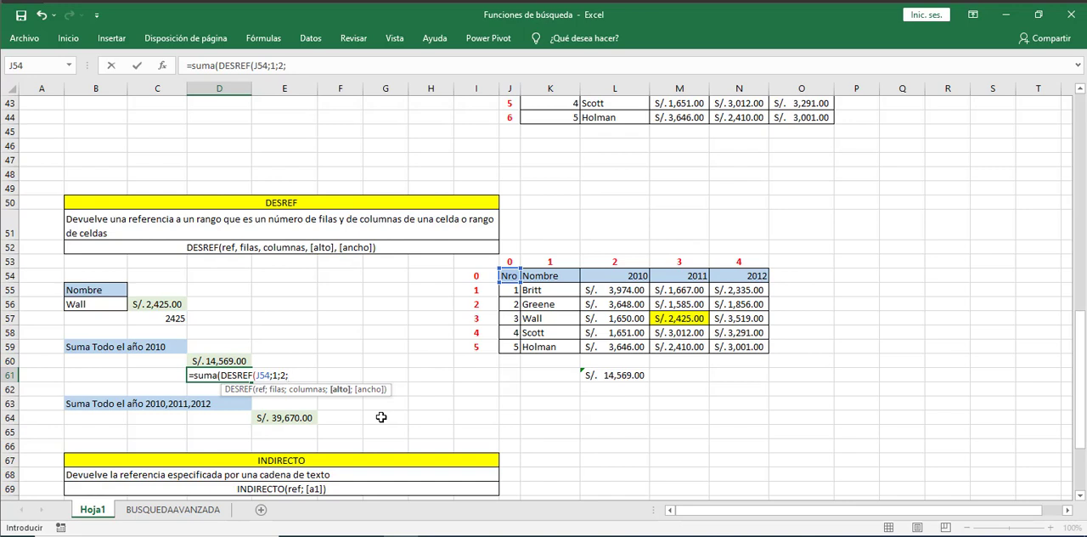
# - Complete the D61 formula with a height of 5 and a width of 1, and compare it with the 2010 values
pyautogui.write('5;')
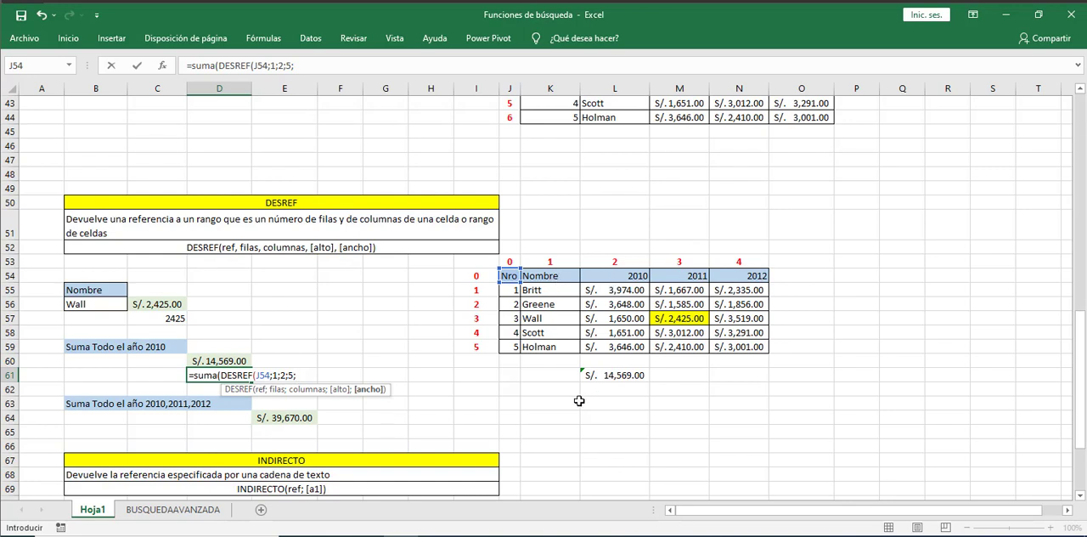
pyautogui.write('1)')
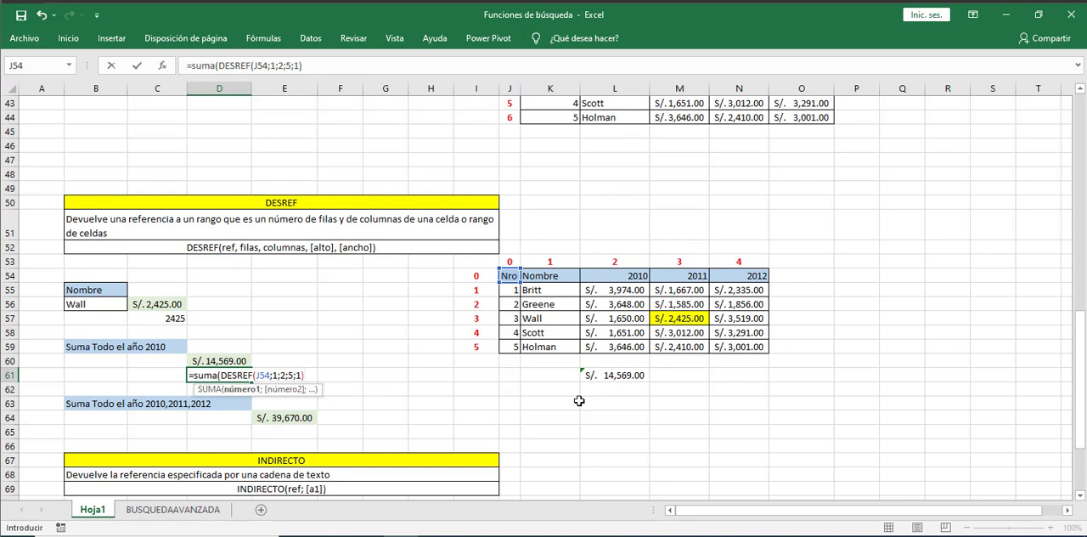
pyautogui.write(')')
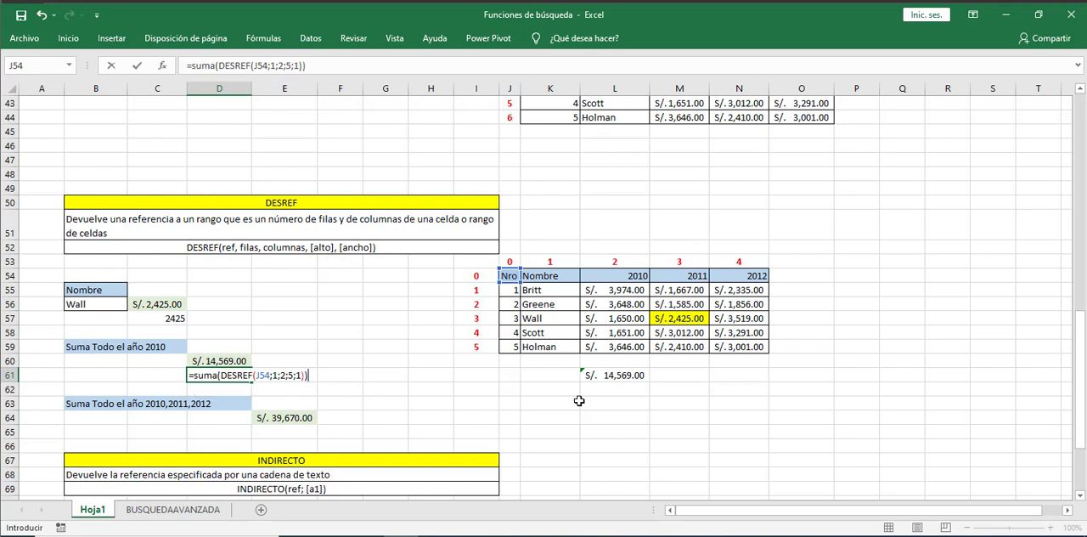
pyautogui.press('Return')
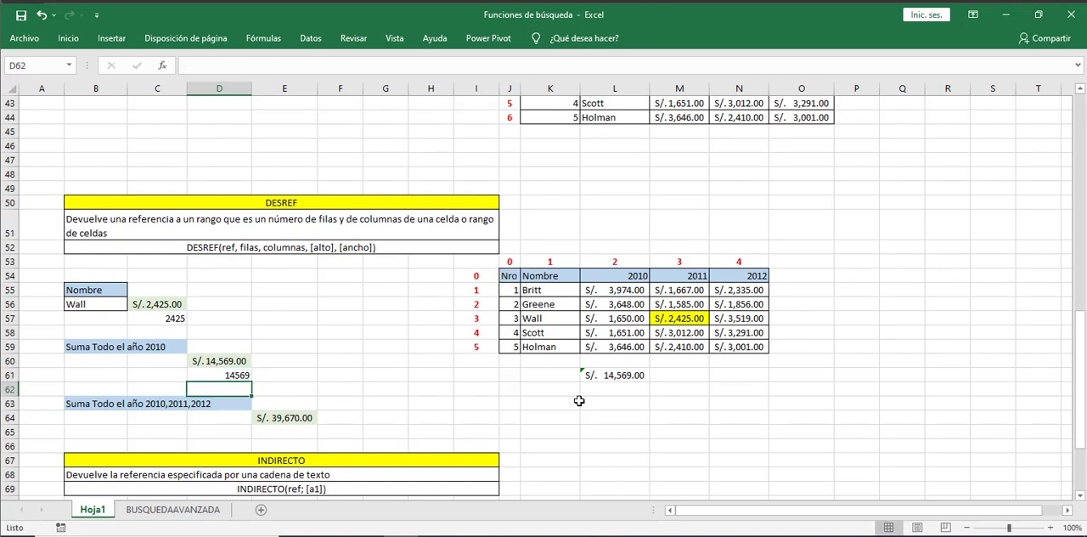
pyautogui.moveTo(623, 293); pyautogui.dragTo(632, 344)
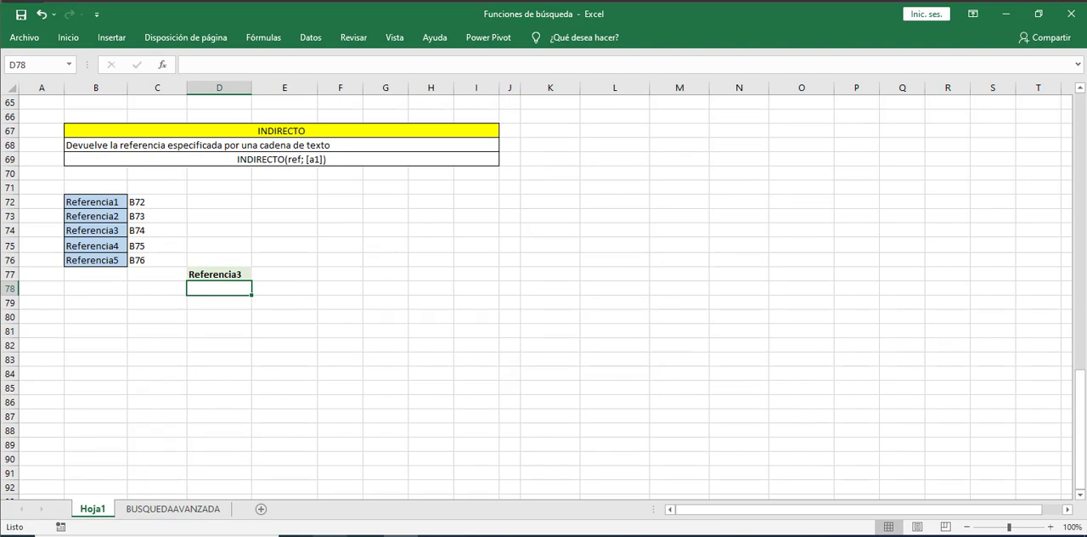
# - Review the INDIRECTO syntax and how column letters and row numbers form the cell references listed beside Referencia1 to Referencia5
pyautogui.moveTo(237, 115); pyautogui.dragTo(323, 138)
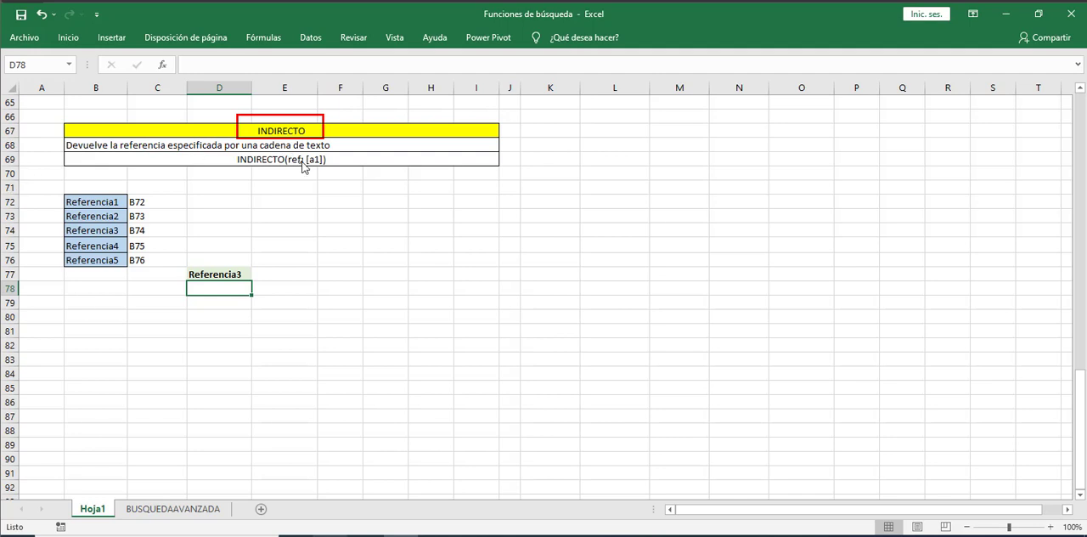
pyautogui.click(304, 167)
pyautogui.click(137, 84)
pyautogui.click(57, 83)
pyautogui.click(11, 144)
pyautogui.click(12, 154)
pyautogui.click(12, 171)
pyautogui.click(12, 188)
pyautogui.press('Escape')
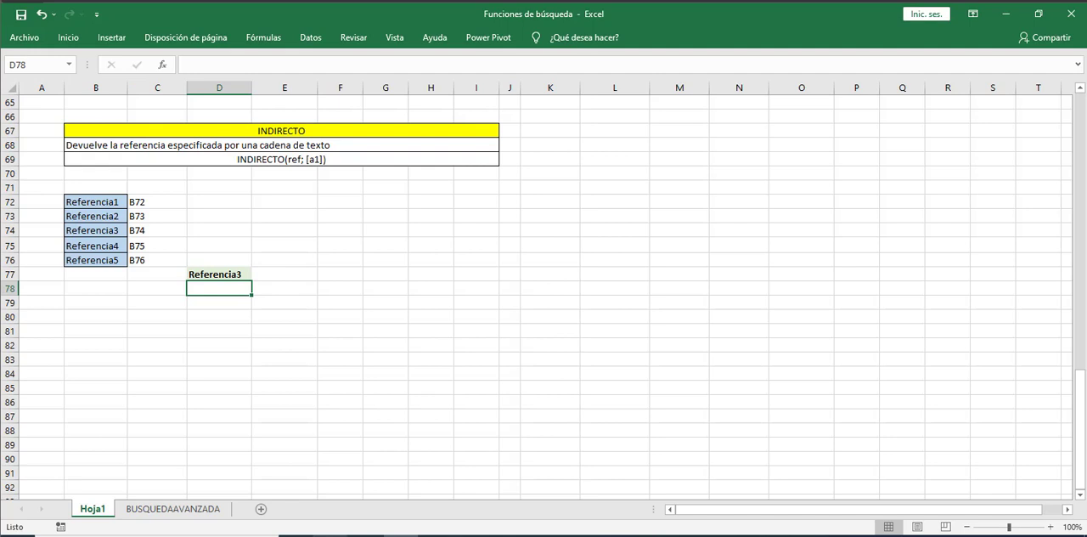
pyautogui.click(153, 204)
pyautogui.click(109, 199)
# - Enter the formula =INDIRECTO(C73) in D78 and check the cell B73 it points to
pyautogui.write('=')
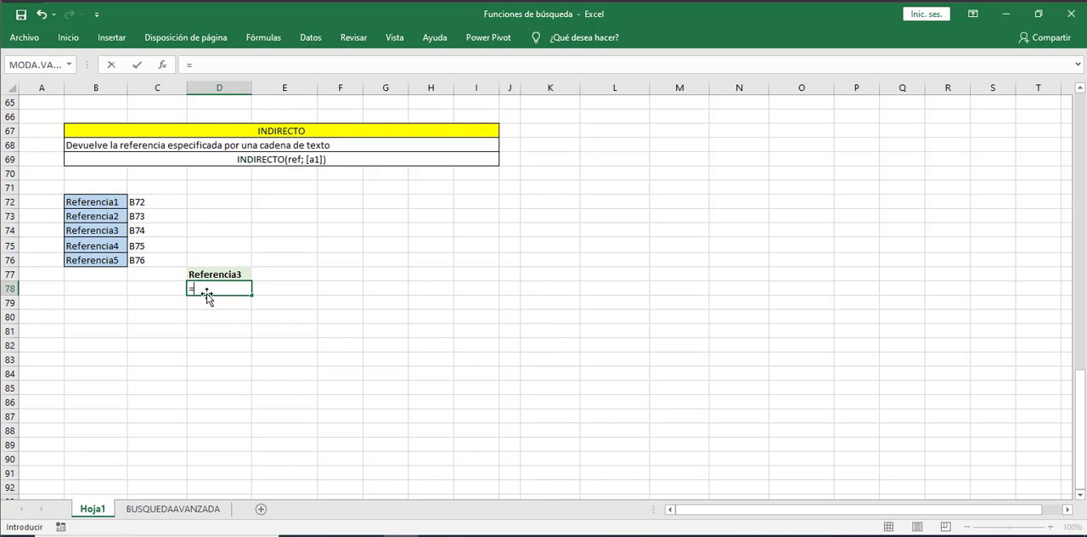
pyautogui.write('in')
pyautogui.press('Down')
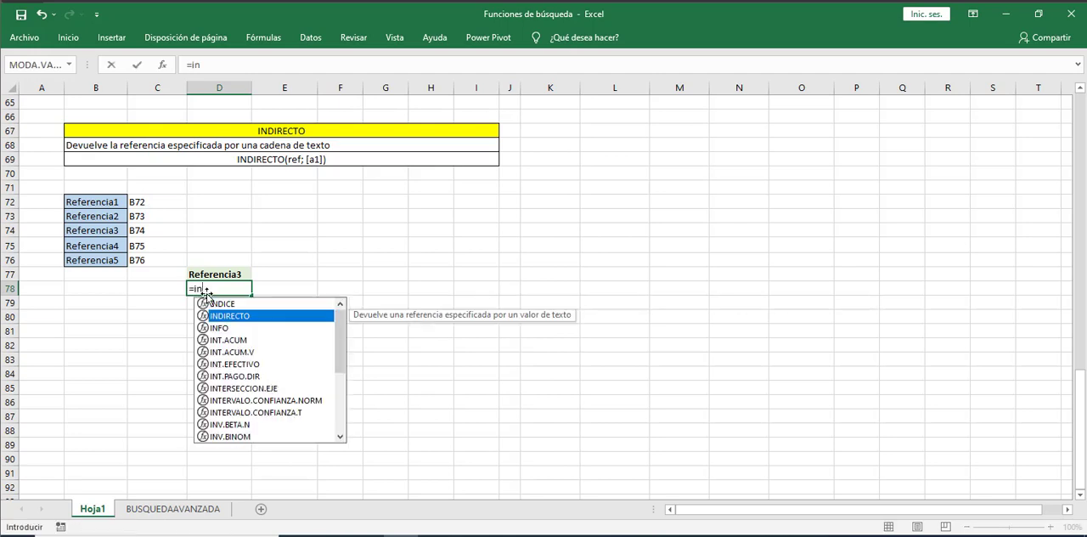
pyautogui.press('Tab')
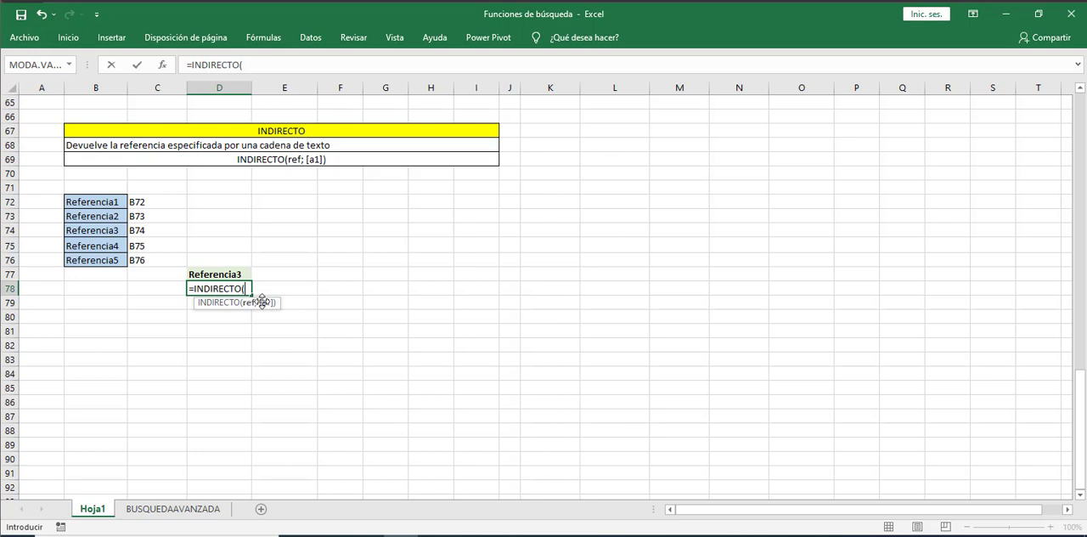
pyautogui.click(151, 216)
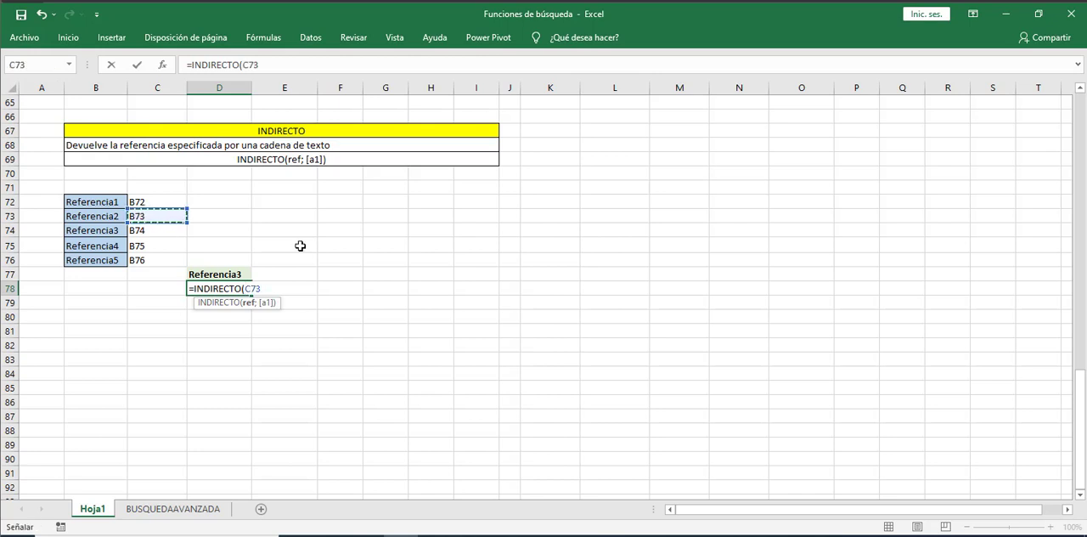
pyautogui.write(')')
pyautogui.press('Return')
pyautogui.press('Up')
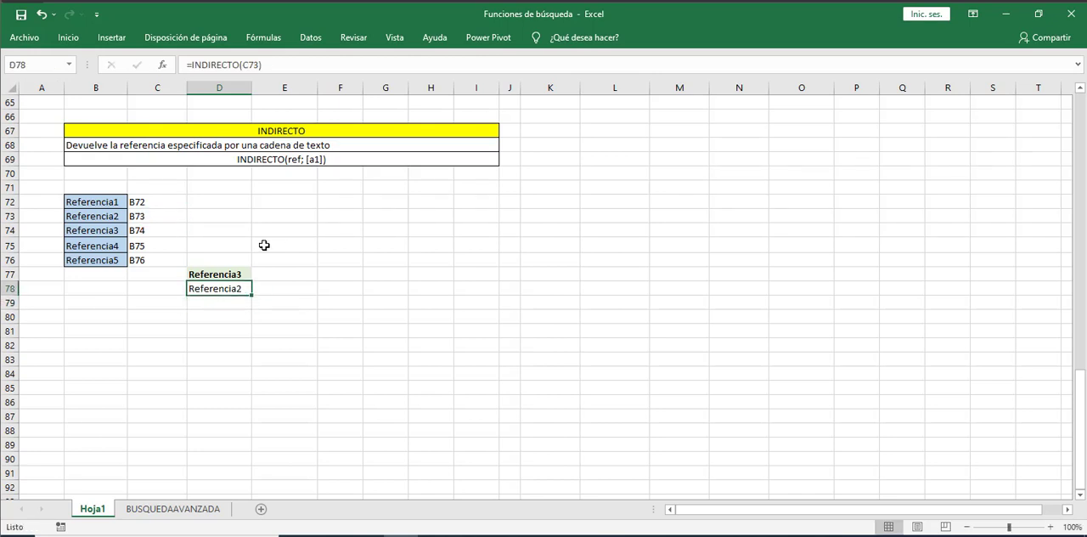
pyautogui.click(101, 216)
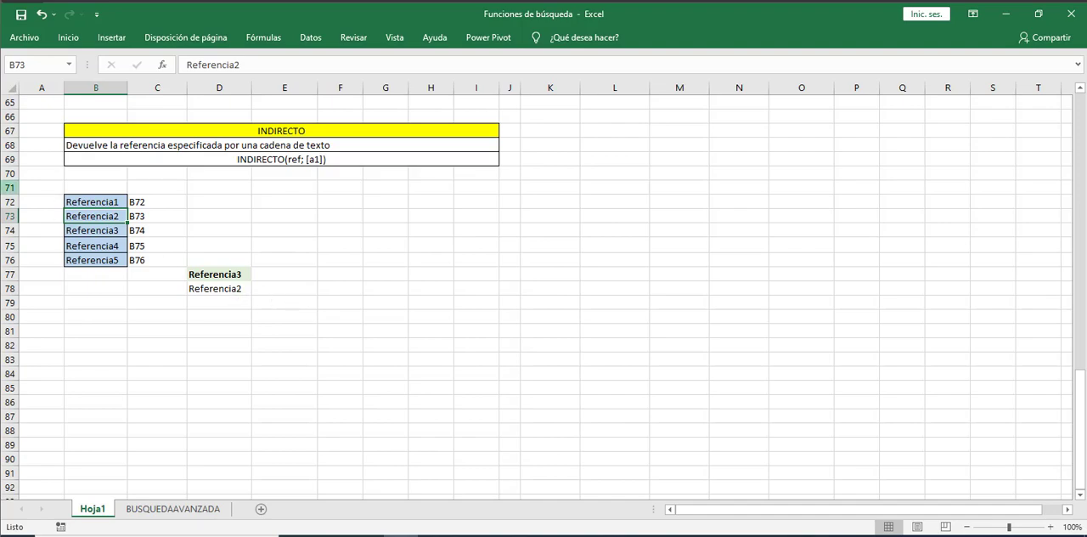